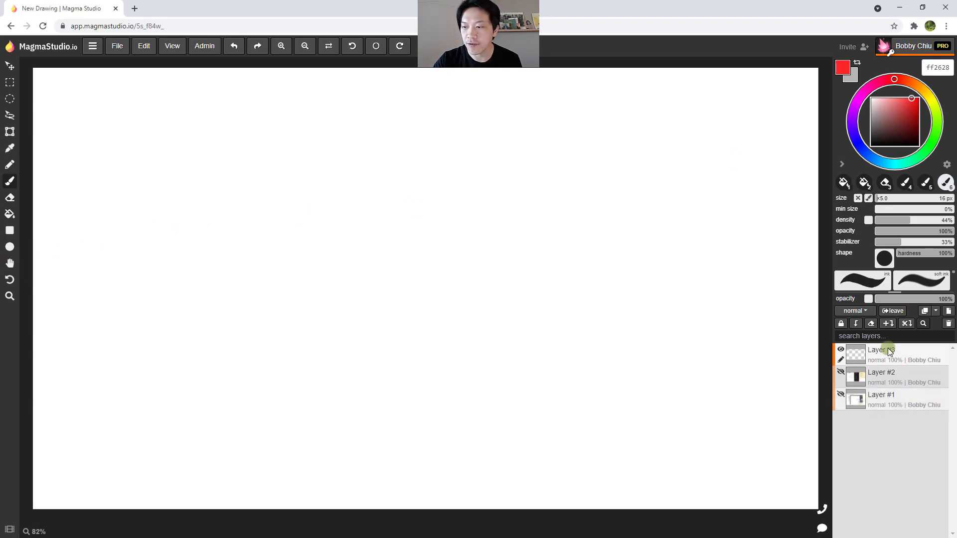
Show Layer #1 and paint a short dash in blue 0007e4 beside the cheat sheet's Move tool icon.
{"action": "left_click", "coordinate": [841, 393]}
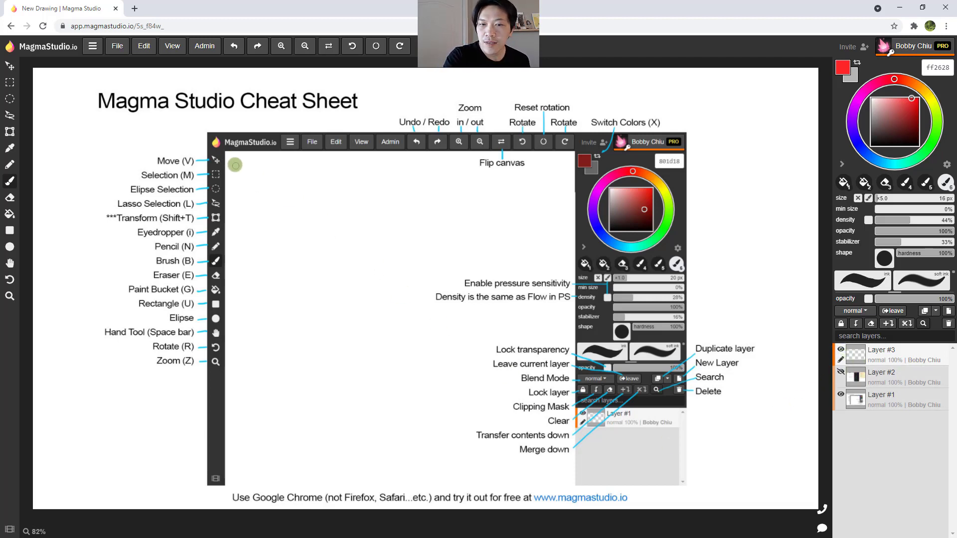
{"action": "left_click_drag", "start_coordinate": [881, 137], "coordinate": [858, 149]}
{"action": "left_click", "coordinate": [857, 145]}
{"action": "left_click", "coordinate": [918, 103]}
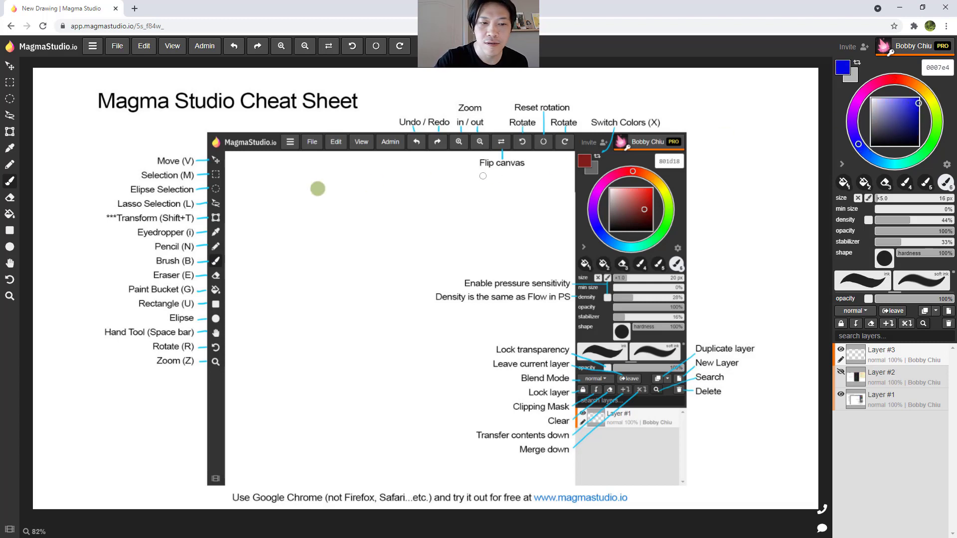
{"action": "left_click_drag", "start_coordinate": [226, 160], "coordinate": [235, 158]}
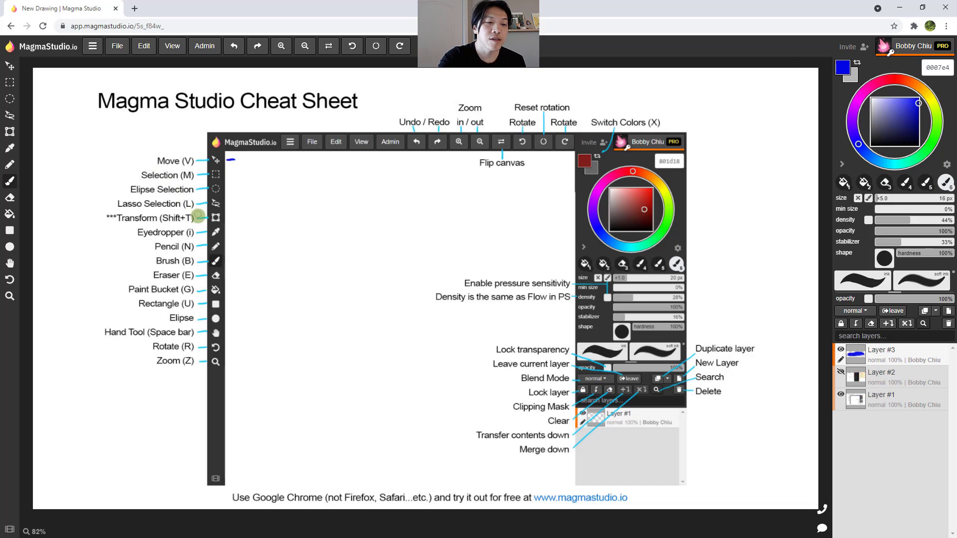
Paint a blue zigzag scribble on the blank area, enlarge it with Transform, and undo both changes.
{"action": "mouse_move", "coordinate": [244, 155]}
{"action": "left_mouse_down"}
{"action": "mouse_move", "coordinate": [238, 206]}
{"action": "mouse_move", "coordinate": [294, 319]}
{"action": "left_mouse_up"}
{"action": "left_click", "coordinate": [10, 132]}
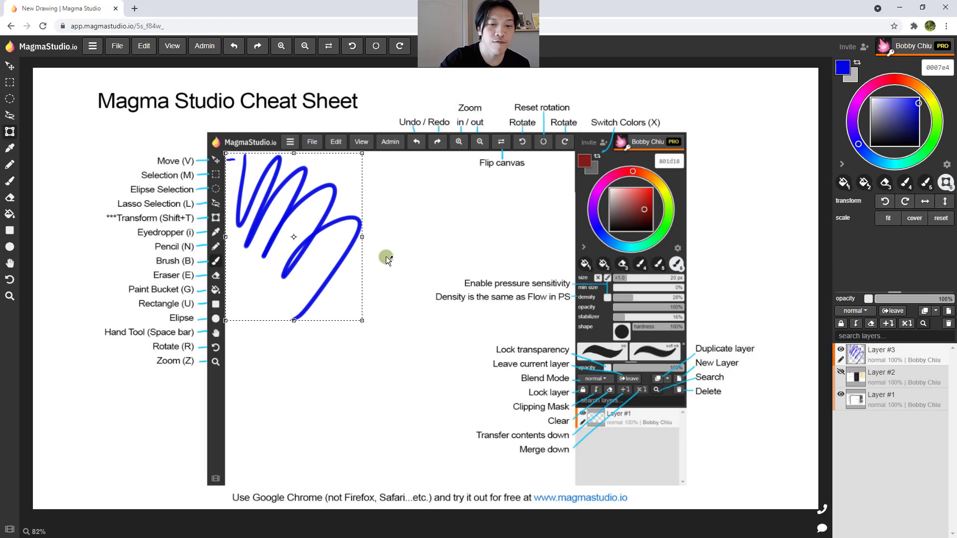
{"action": "left_click_drag", "start_coordinate": [362, 320], "coordinate": [501, 368]}
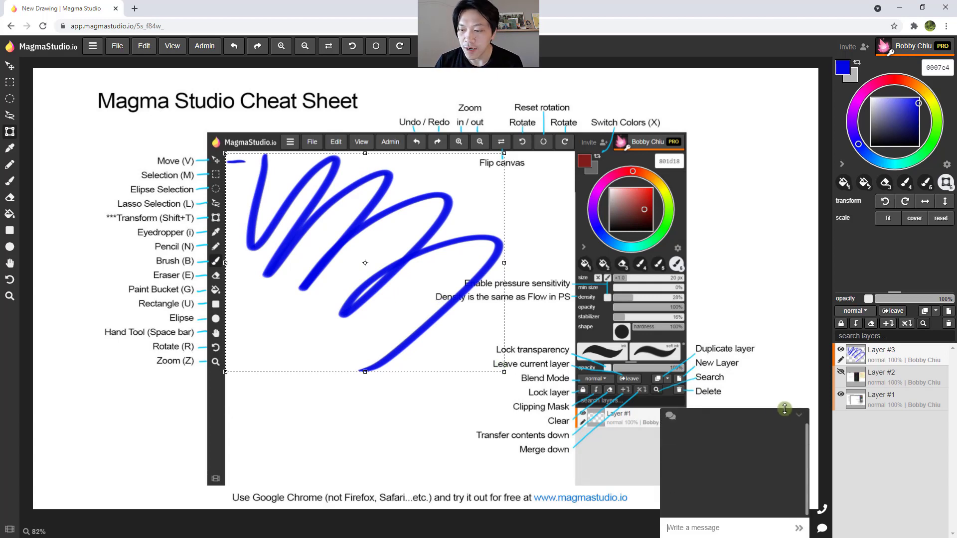
{"action": "left_click", "coordinate": [800, 416]}
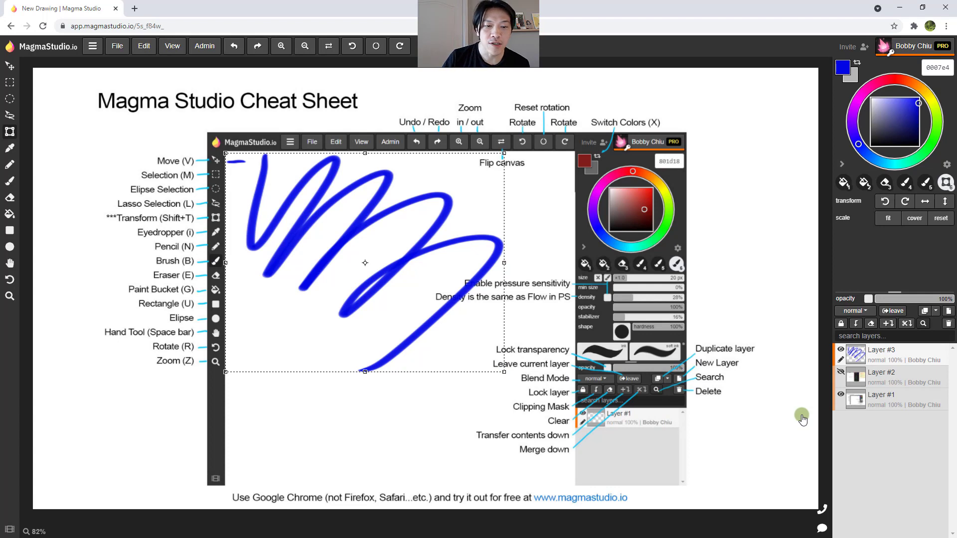
{"action": "left_click", "coordinate": [10, 181]}
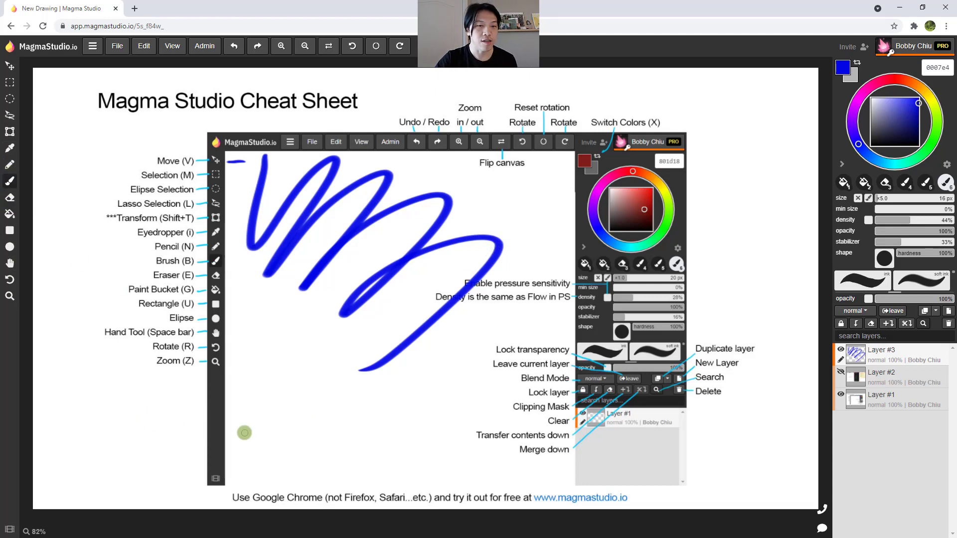
{"action": "key", "text": "ctrl+z"}
{"action": "key", "text": "ctrl+z"}
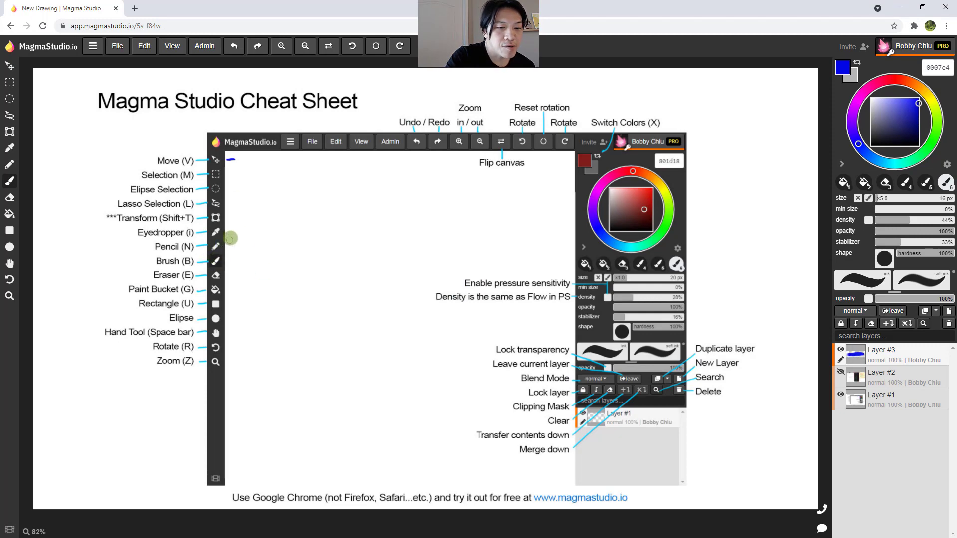
Draw a zigzag with the Pencil tool in the middle of the blank area and undo it.
{"action": "left_click", "coordinate": [12, 166]}
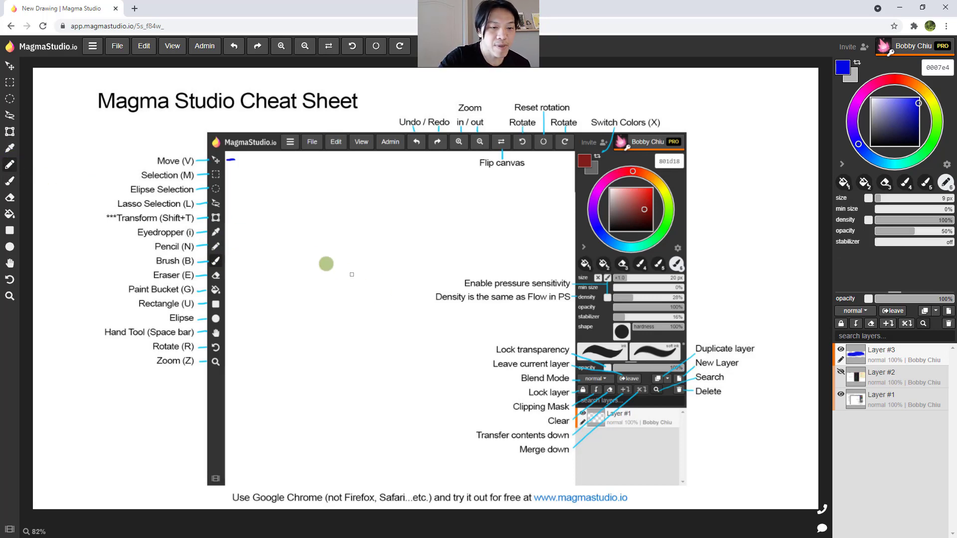
{"action": "mouse_move", "coordinate": [288, 236]}
{"action": "left_mouse_down"}
{"action": "mouse_move", "coordinate": [369, 331]}
{"action": "mouse_move", "coordinate": [411, 295]}
{"action": "left_mouse_up"}
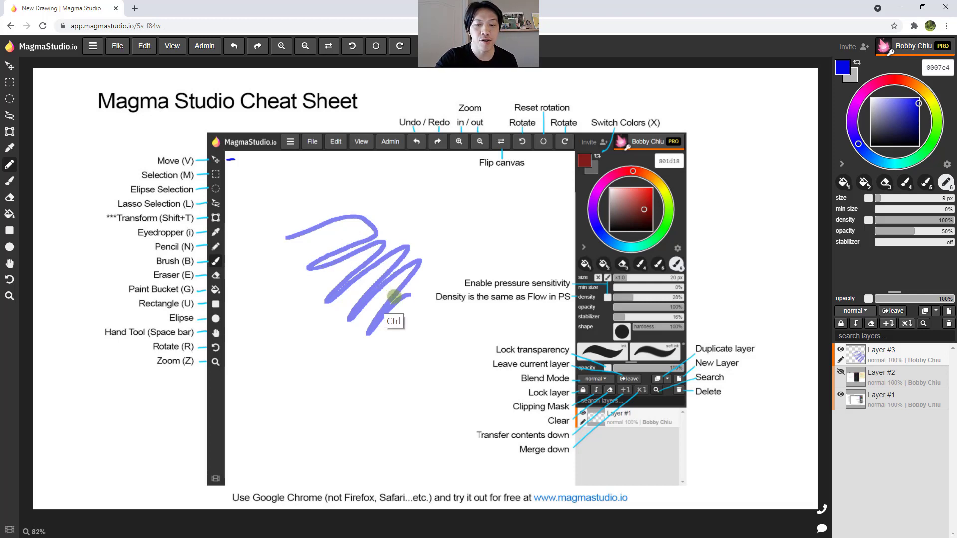
{"action": "key", "text": "ctrl+z"}
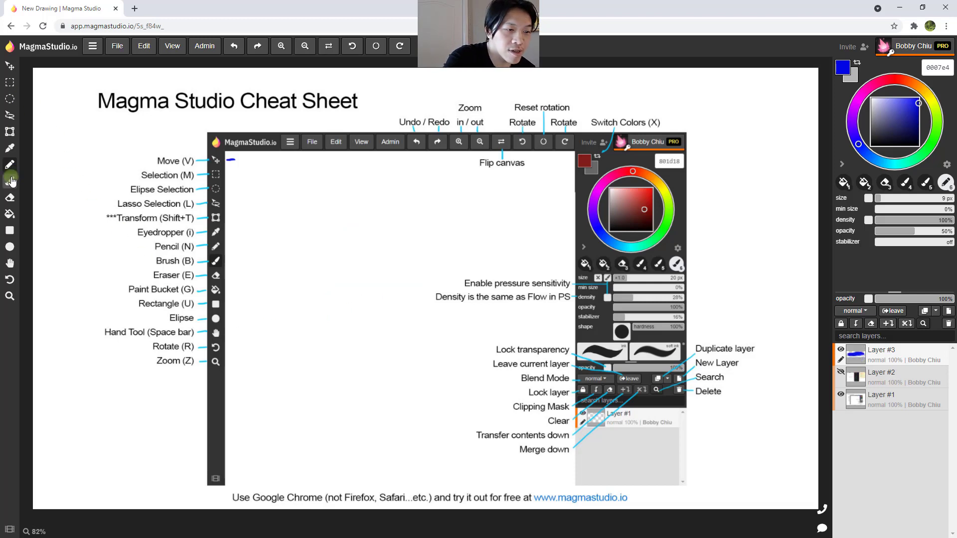
Go through the Brush, Eraser, Paint Bucket, Rectangle and Ellipse tools, and nudge the canvas slightly with the Hand tool.
{"action": "left_click", "coordinate": [11, 182]}
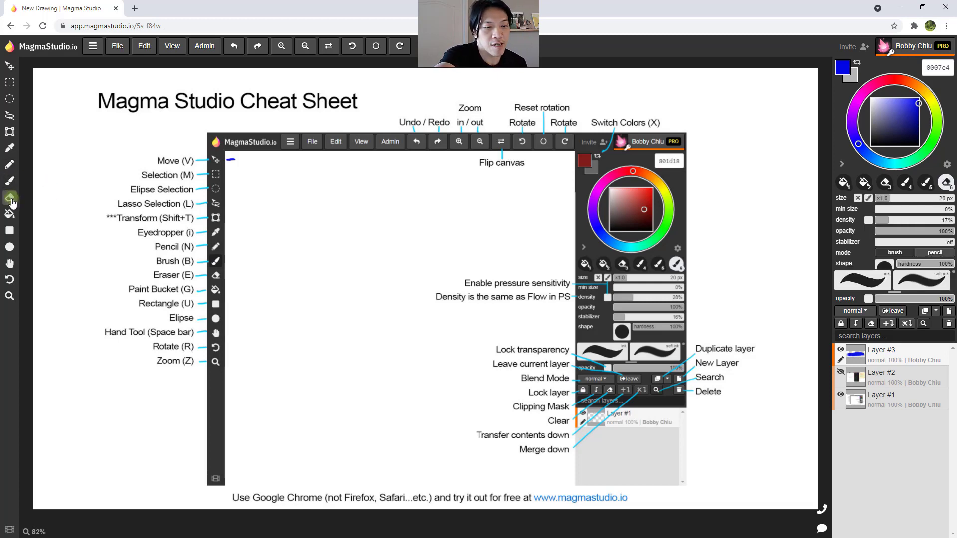
{"action": "left_click", "coordinate": [10, 215]}
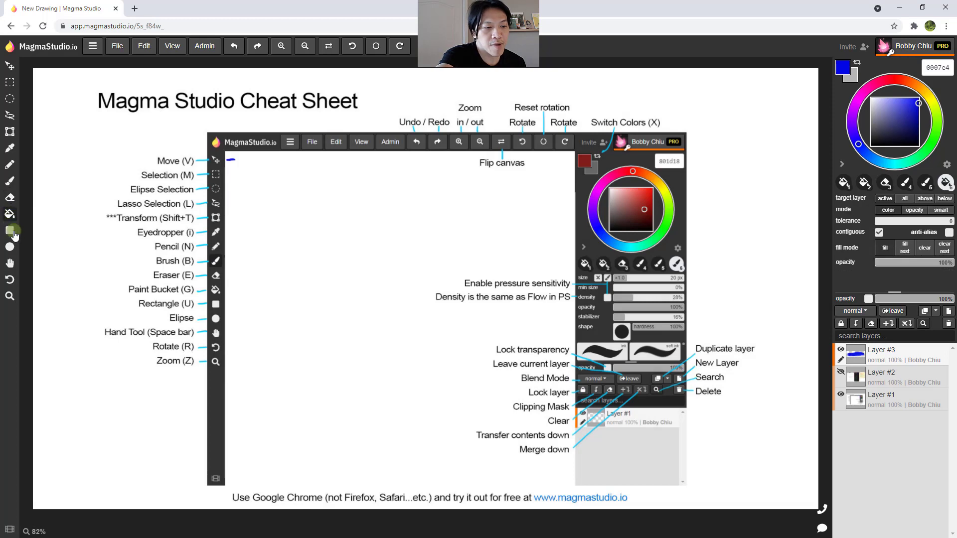
{"action": "left_click", "coordinate": [10, 230]}
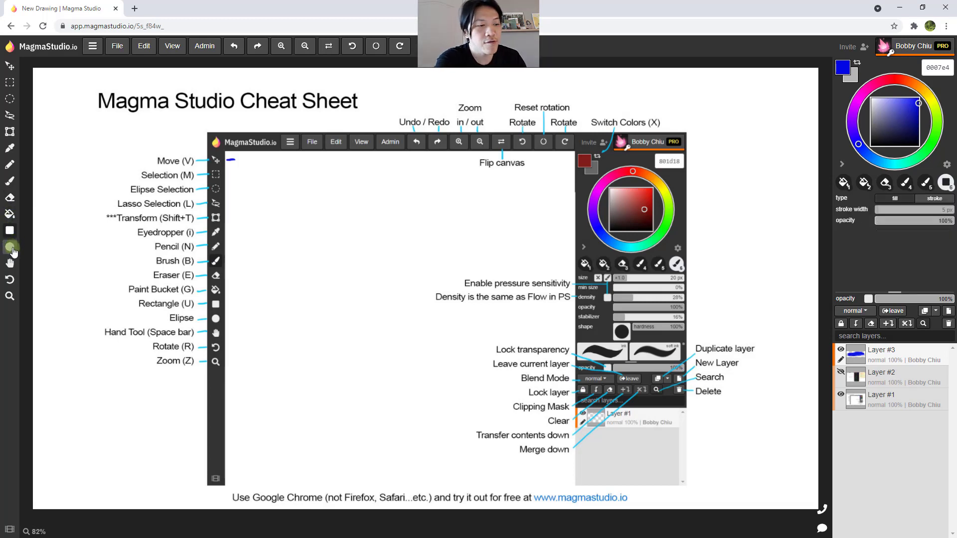
{"action": "left_click", "coordinate": [10, 247]}
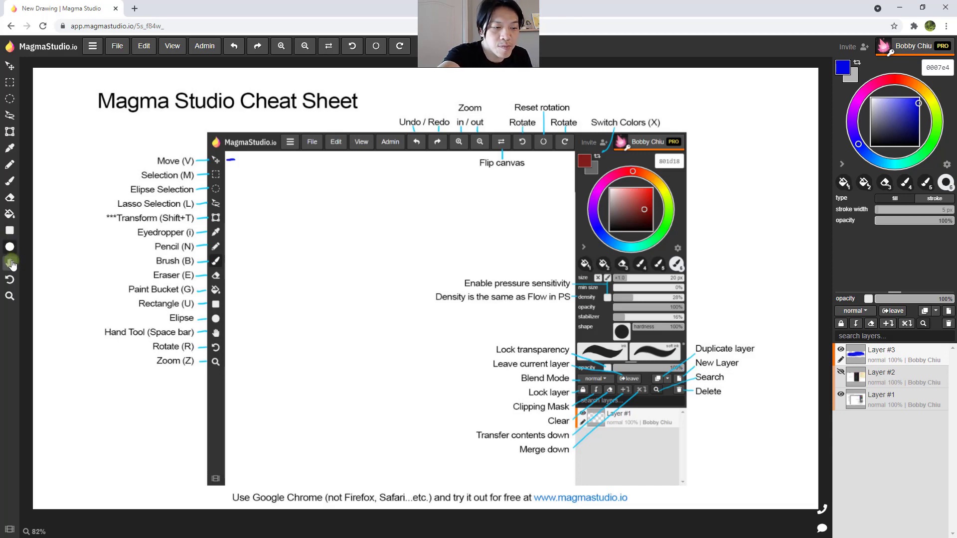
{"action": "left_click", "coordinate": [11, 264]}
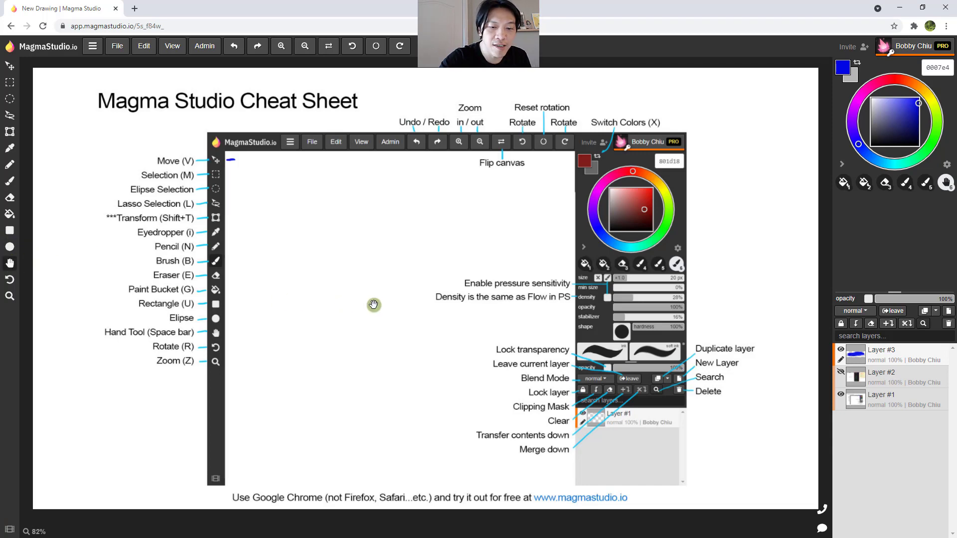
{"action": "mouse_move", "coordinate": [373, 304]}
{"action": "left_mouse_down"}
{"action": "mouse_move", "coordinate": [391, 319]}
{"action": "mouse_move", "coordinate": [363, 305]}
{"action": "mouse_move", "coordinate": [392, 316]}
{"action": "mouse_move", "coordinate": [371, 305]}
{"action": "left_mouse_up"}
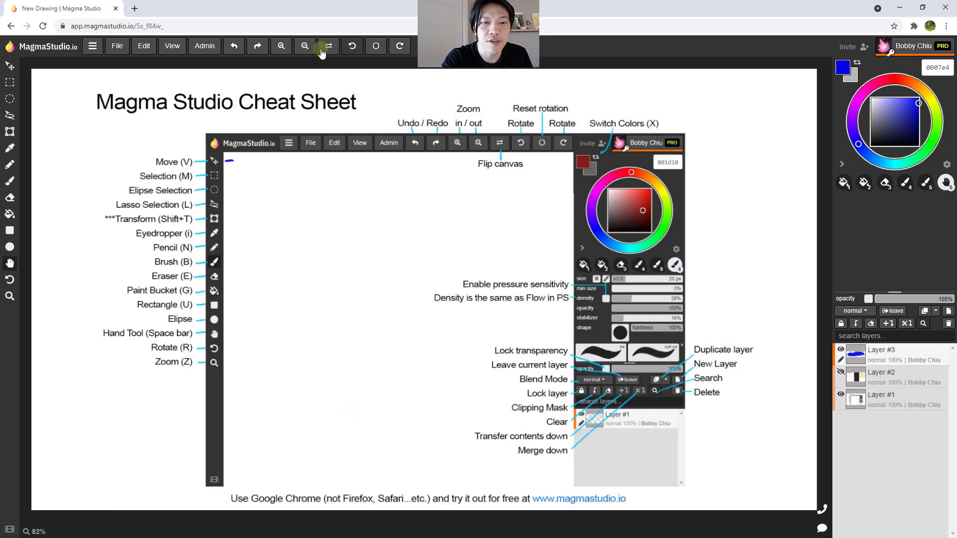
Undo and redo the short blue dash.
{"action": "left_click", "coordinate": [234, 47]}
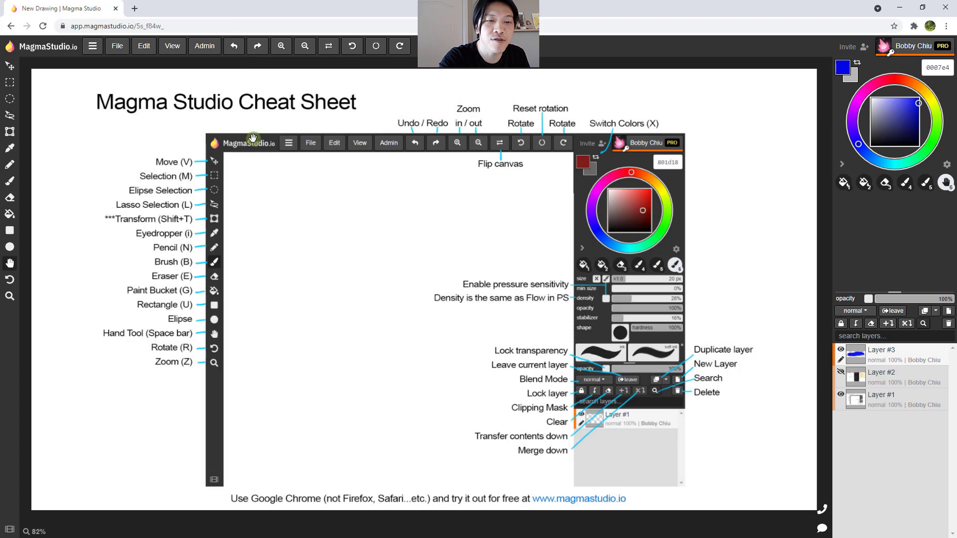
{"action": "left_click", "coordinate": [257, 47]}
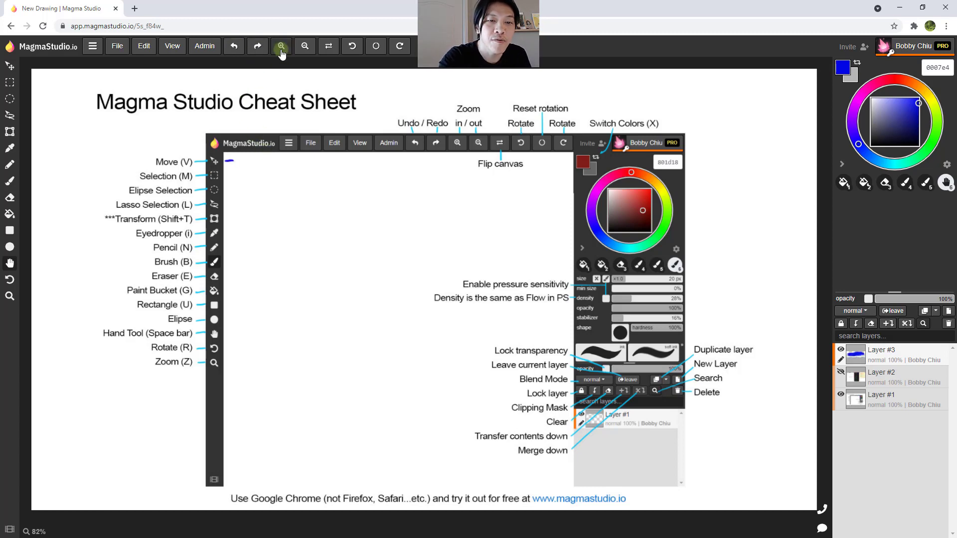
Flip the canvas view back and forth, ending in the unflipped orientation.
{"action": "left_click", "coordinate": [330, 50]}
{"action": "left_click", "coordinate": [330, 50]}
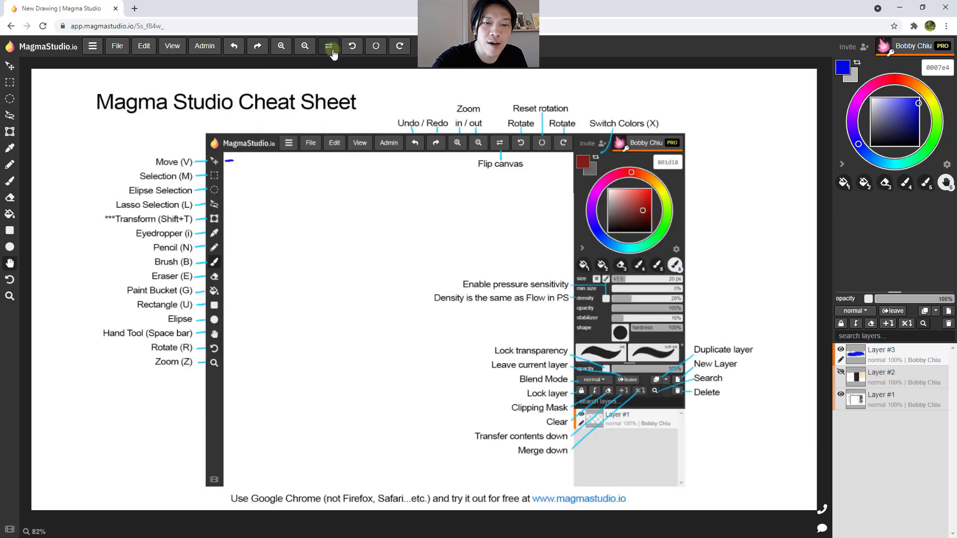
{"action": "left_click", "coordinate": [329, 49]}
{"action": "left_click", "coordinate": [331, 50]}
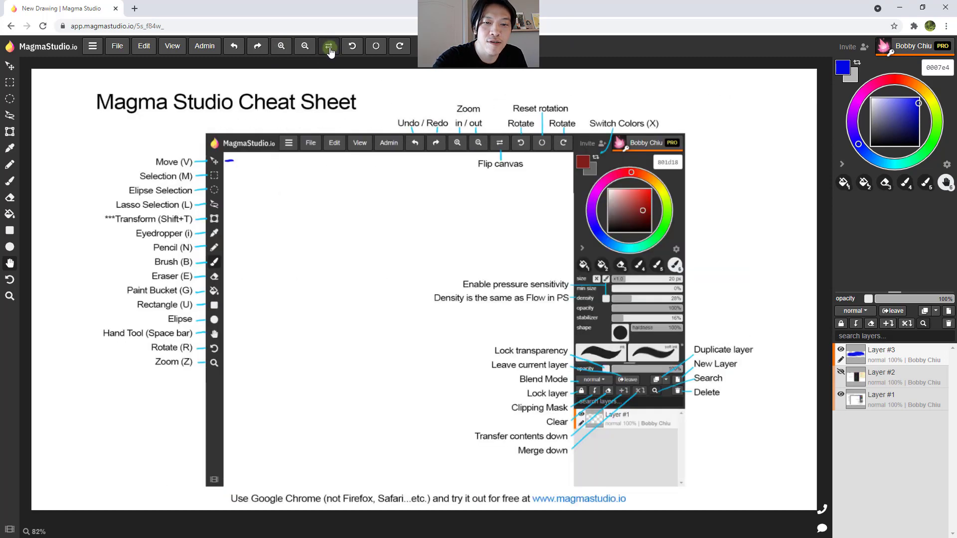
{"action": "left_click", "coordinate": [329, 50]}
{"action": "left_click", "coordinate": [330, 50]}
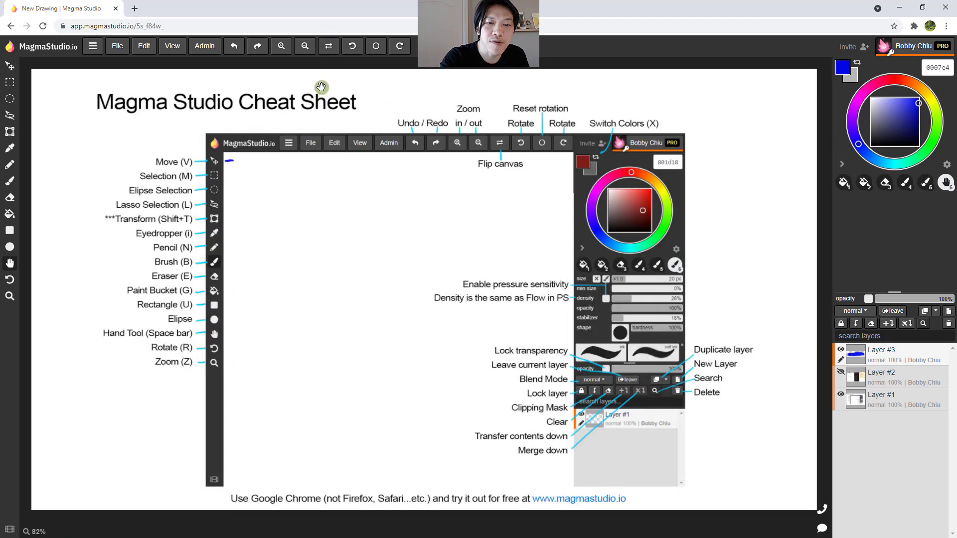
{"action": "left_click", "coordinate": [329, 49]}
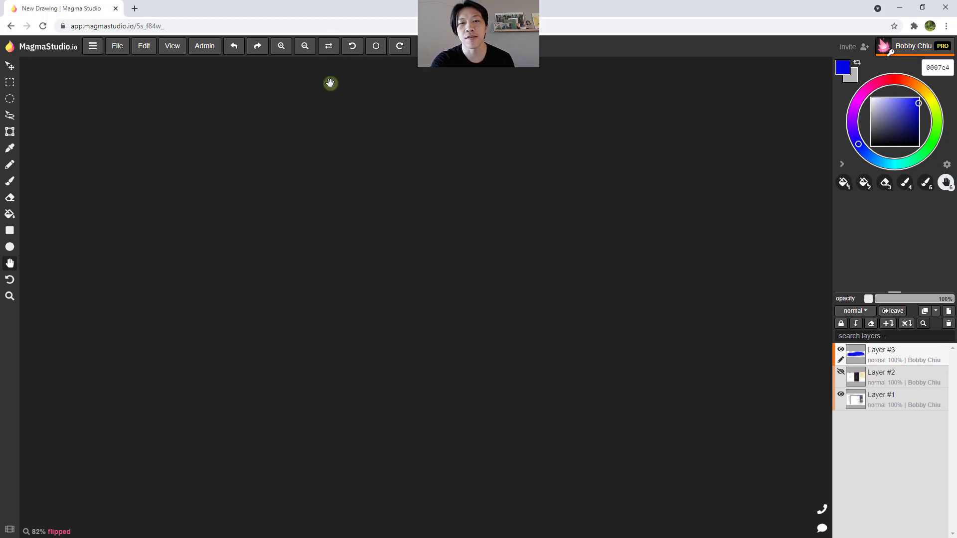
{"action": "left_click", "coordinate": [328, 46]}
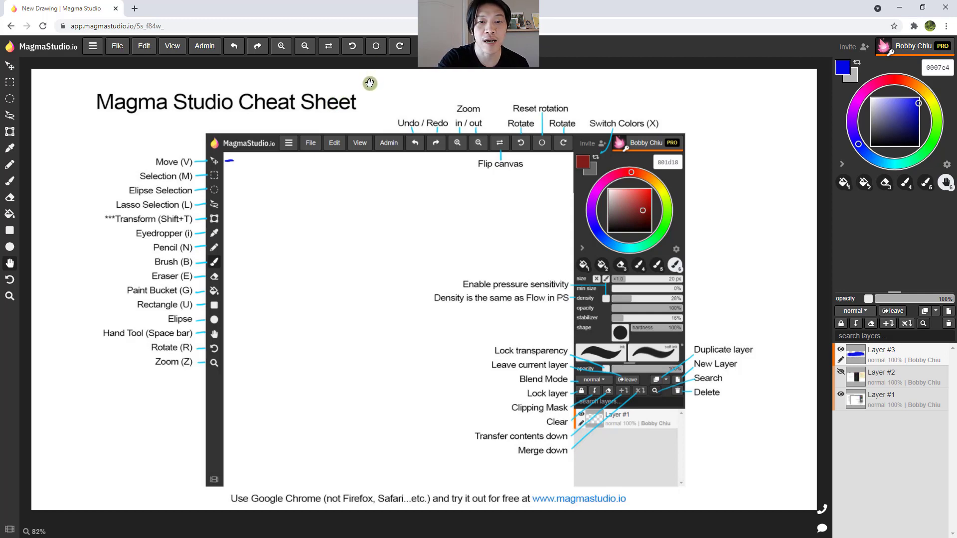
Rotate the canvas in both directions and reset its rotation.
{"action": "left_click", "coordinate": [353, 47]}
{"action": "left_click", "coordinate": [354, 47]}
{"action": "left_click", "coordinate": [398, 47]}
{"action": "left_click", "coordinate": [399, 49]}
{"action": "left_click", "coordinate": [399, 48]}
{"action": "left_click", "coordinate": [399, 49]}
{"action": "left_click", "coordinate": [377, 48]}
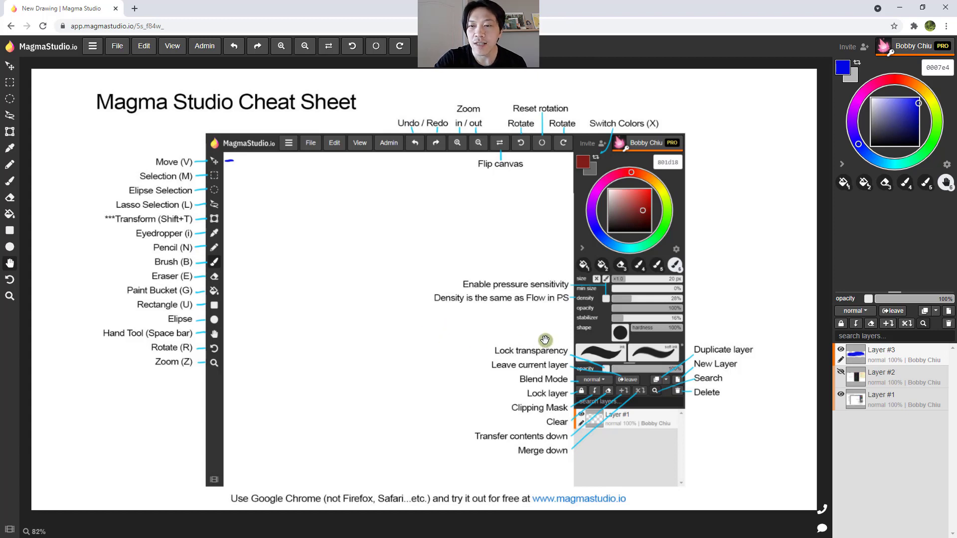
Swap the foreground and background colours, ending with gray in front, and change the foreground to blue 2020ff.
{"action": "left_click", "coordinate": [856, 63]}
{"action": "left_click", "coordinate": [857, 64]}
{"action": "left_click", "coordinate": [857, 65]}
{"action": "left_click", "coordinate": [857, 65]}
{"action": "left_click", "coordinate": [857, 65]}
{"action": "left_click", "coordinate": [857, 66]}
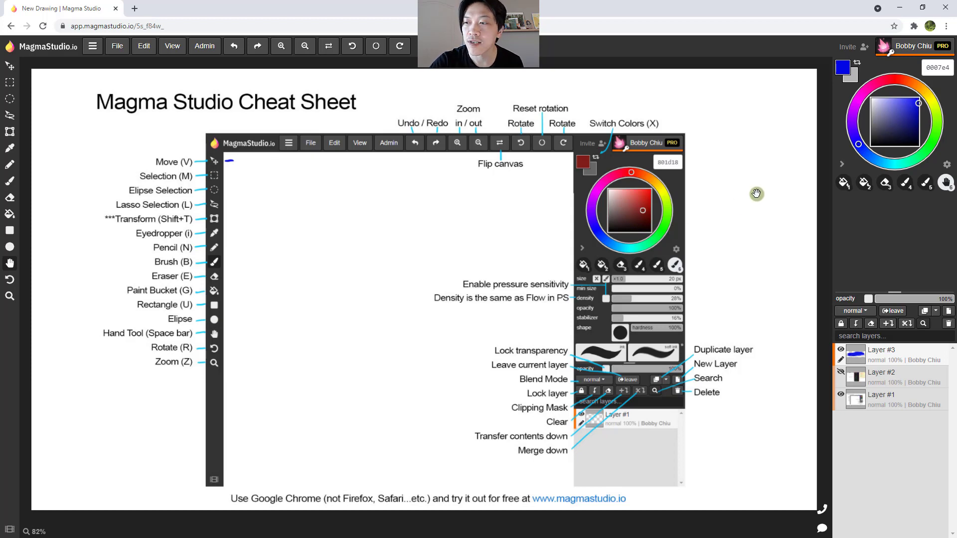
{"action": "key", "text": "x"}
{"action": "key", "text": "x"}
{"action": "key", "text": "x"}
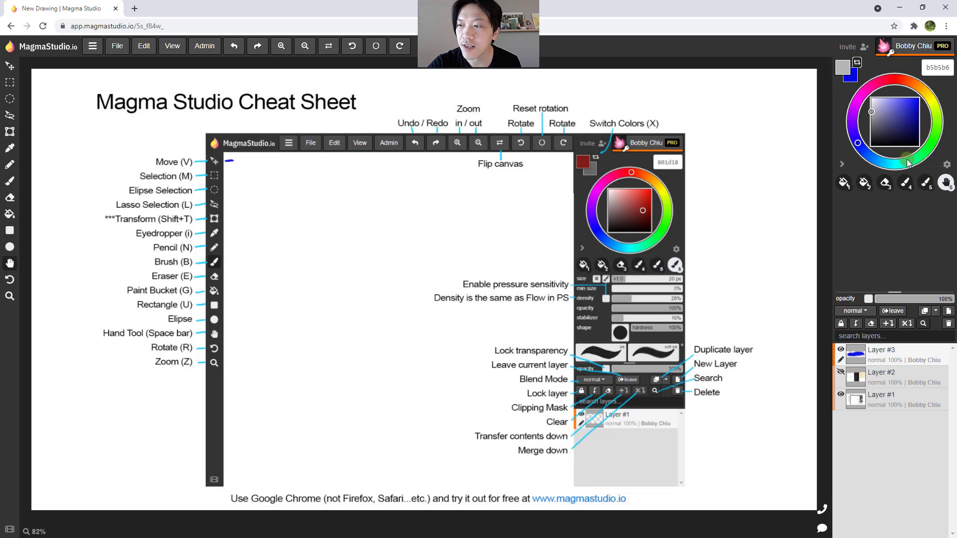
{"action": "mouse_move", "coordinate": [871, 111]}
{"action": "left_mouse_down"}
{"action": "mouse_move", "coordinate": [918, 111]}
{"action": "mouse_move", "coordinate": [895, 107]}
{"action": "mouse_move", "coordinate": [900, 100]}
{"action": "mouse_move", "coordinate": [884, 144]}
{"action": "mouse_move", "coordinate": [886, 100]}
{"action": "mouse_move", "coordinate": [912, 98]}
{"action": "left_mouse_up"}
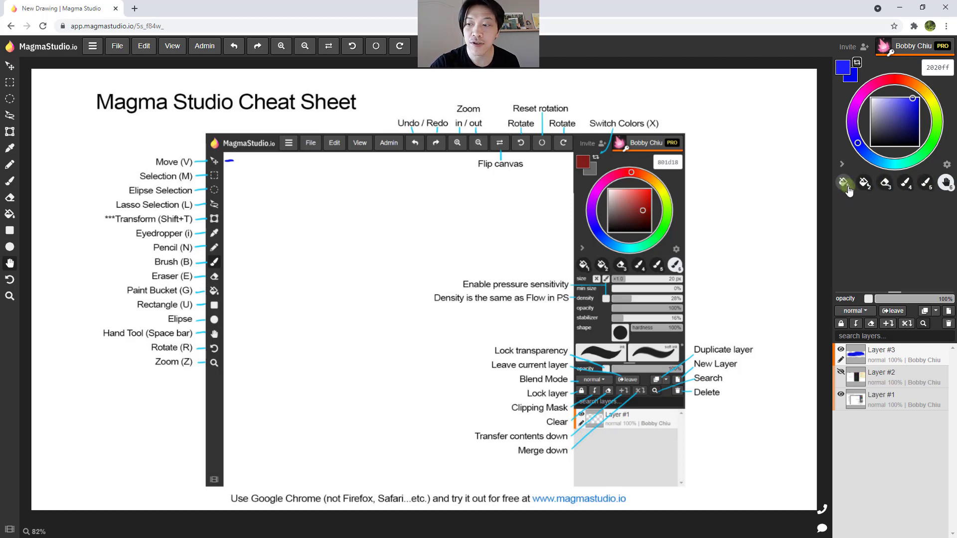
Choose the brush in tool slot 4 and cycle its size multiplier around to x5.0.
{"action": "left_click", "coordinate": [896, 184]}
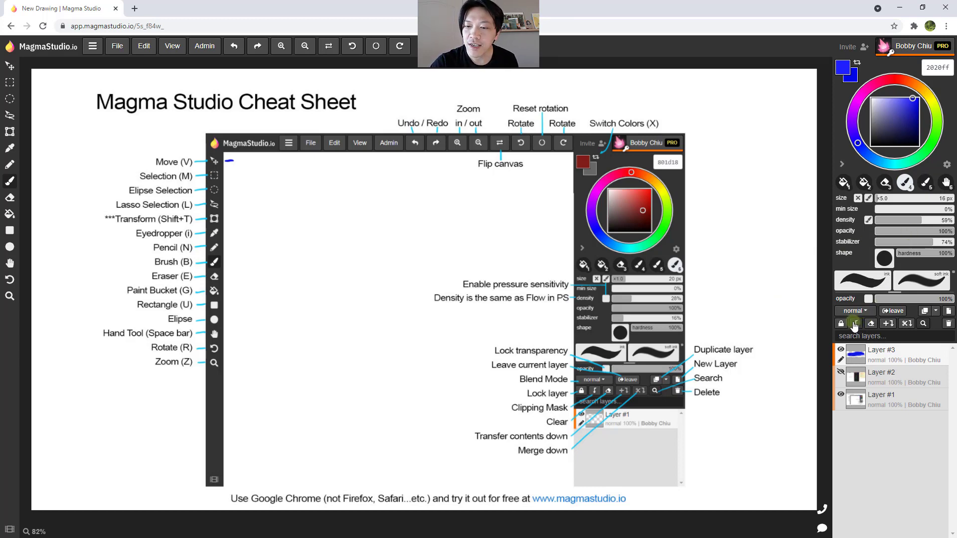
{"action": "left_click", "coordinate": [857, 198]}
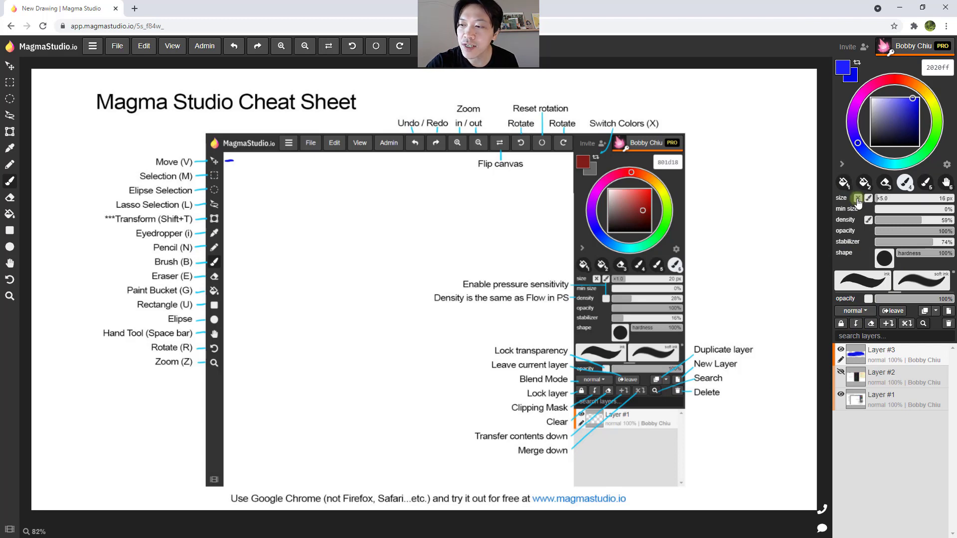
{"action": "left_click", "coordinate": [857, 199]}
{"action": "left_click", "coordinate": [857, 201]}
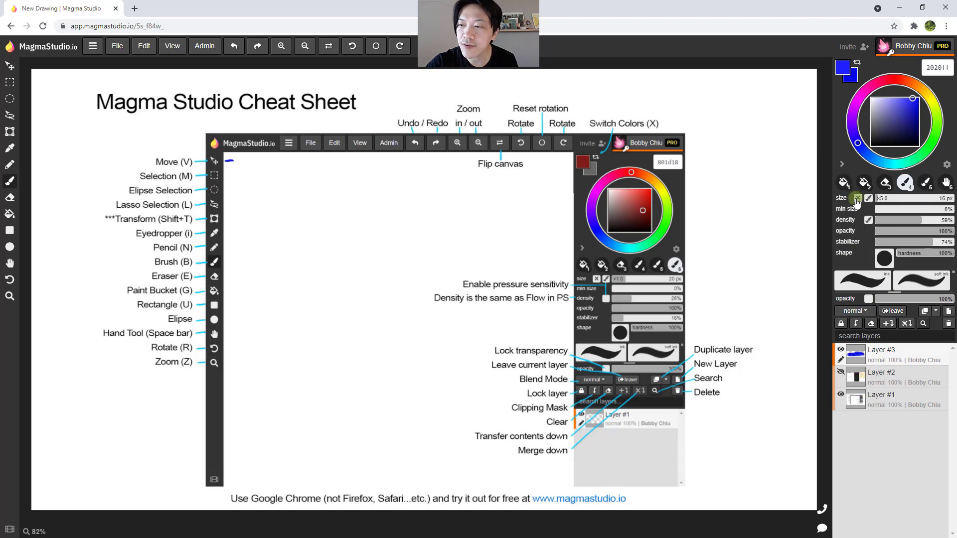
{"action": "left_click", "coordinate": [857, 200]}
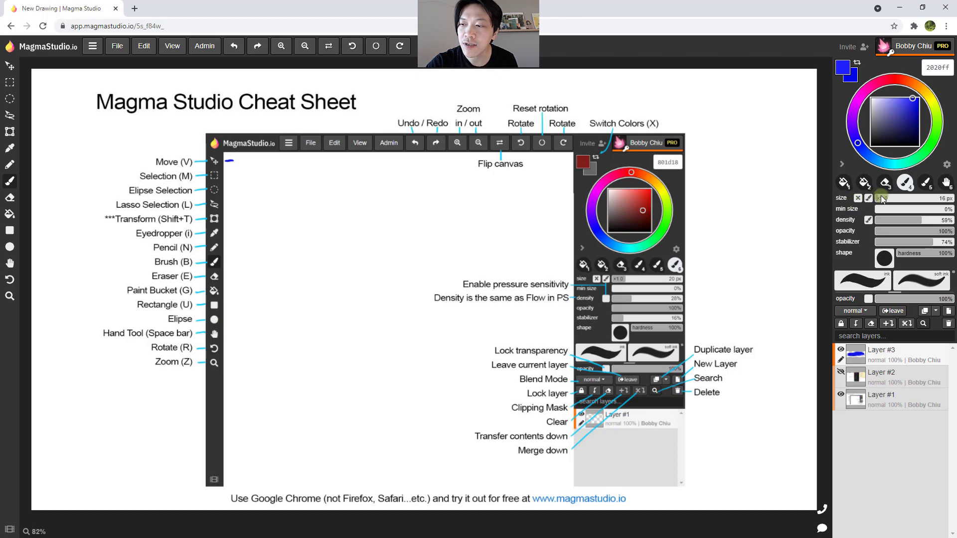
Set the brush size to 50 px and turn off pressure sensitivity for the size.
{"action": "left_click", "coordinate": [878, 197]}
{"action": "key", "text": "["}
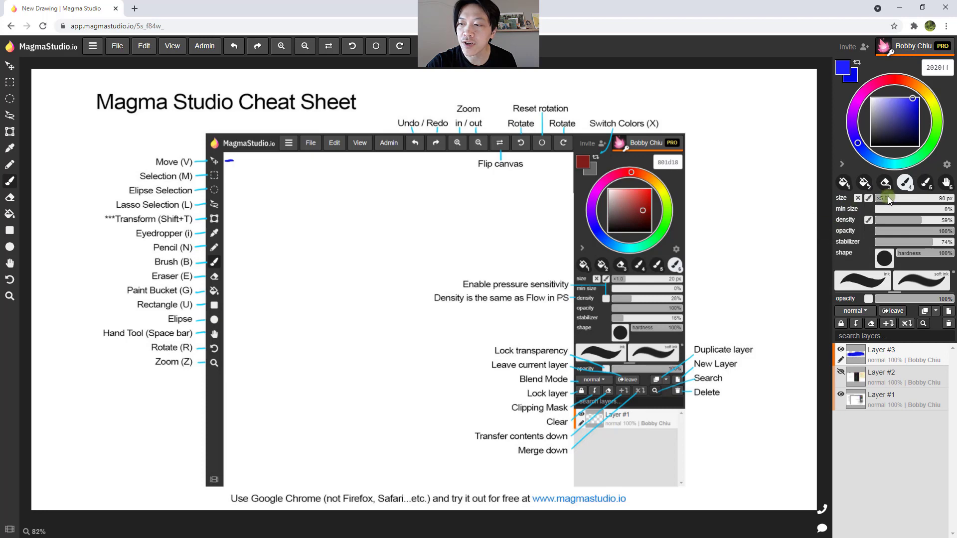
{"action": "mouse_move", "coordinate": [887, 197]}
{"action": "left_mouse_down"}
{"action": "mouse_move", "coordinate": [830, 229]}
{"action": "mouse_move", "coordinate": [844, 215]}
{"action": "left_mouse_up"}
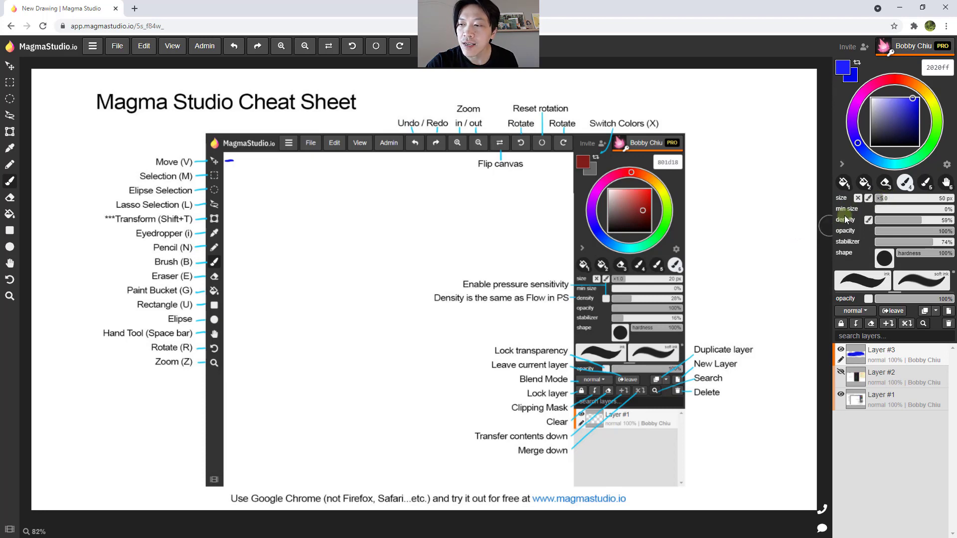
{"action": "left_click", "coordinate": [868, 200]}
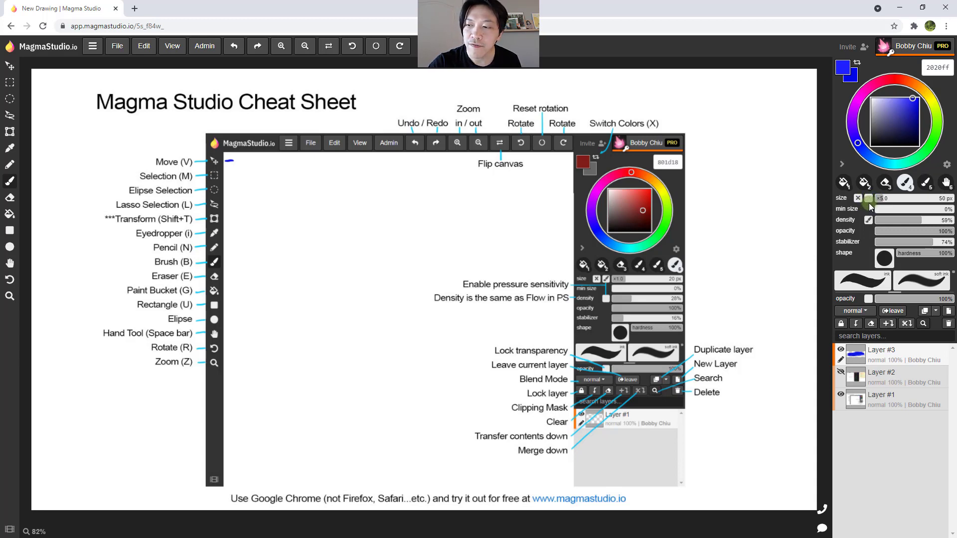
Turn on pressure sensitivity for the brush size and test it with strokes beside the cheat sheet, undoing each.
{"action": "left_click", "coordinate": [838, 201]}
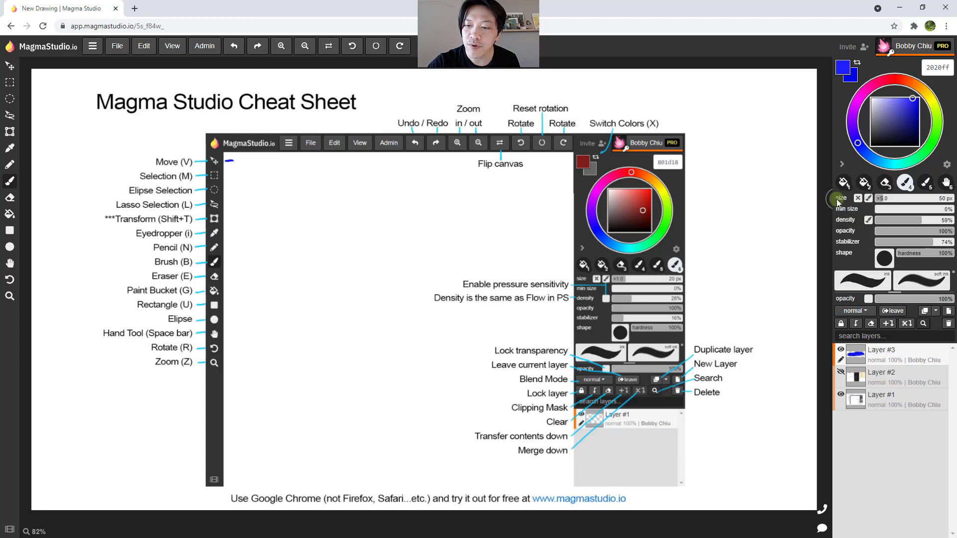
{"action": "key", "text": "ctrl"}
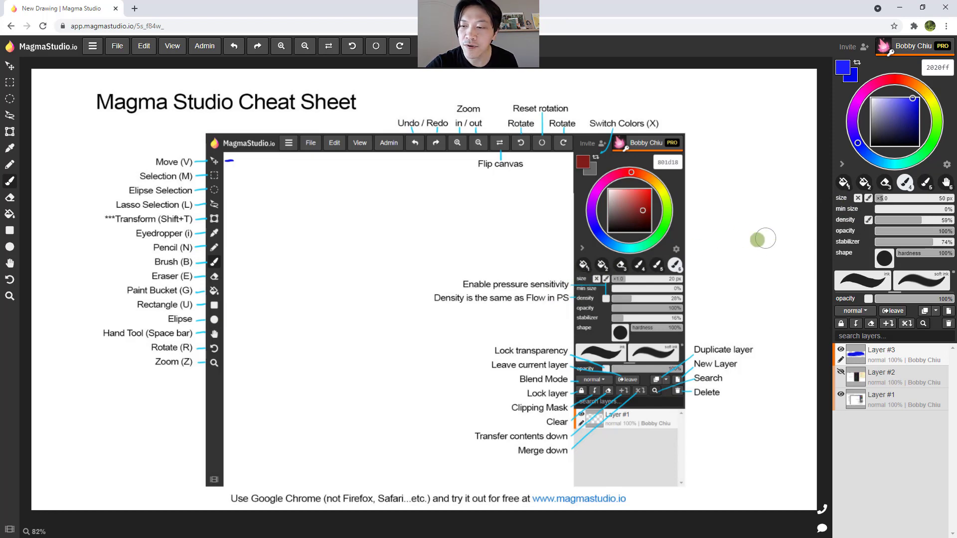
{"action": "mouse_move", "coordinate": [785, 212]}
{"action": "left_mouse_down"}
{"action": "mouse_move", "coordinate": [728, 264]}
{"action": "mouse_move", "coordinate": [731, 281]}
{"action": "mouse_move", "coordinate": [760, 286]}
{"action": "mouse_move", "coordinate": [762, 333]}
{"action": "left_mouse_up"}
{"action": "key", "text": "ctrl"}
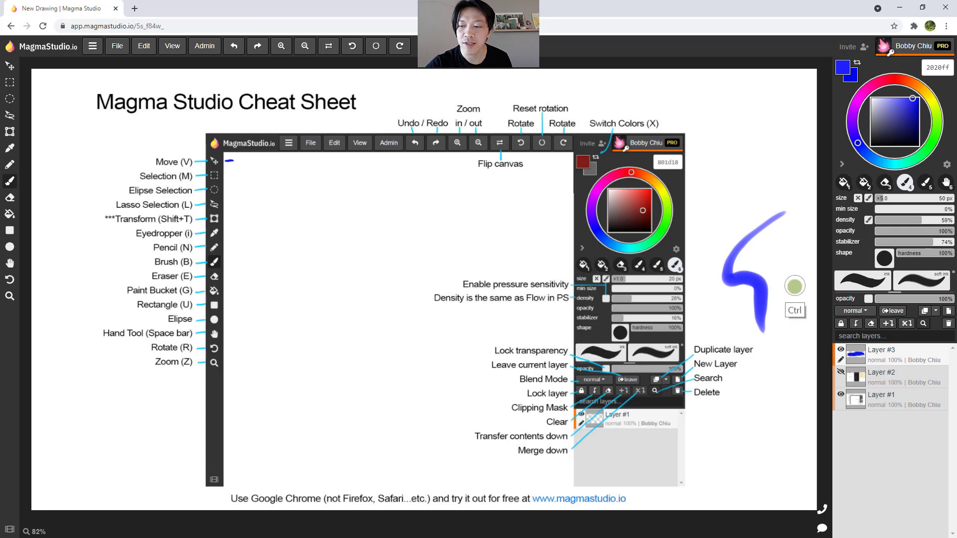
{"action": "key", "text": "ctrl+z"}
{"action": "mouse_move", "coordinate": [778, 178]}
{"action": "left_mouse_down"}
{"action": "mouse_move", "coordinate": [754, 243]}
{"action": "mouse_move", "coordinate": [782, 374]}
{"action": "mouse_move", "coordinate": [767, 445]}
{"action": "mouse_move", "coordinate": [775, 452]}
{"action": "left_mouse_up"}
{"action": "key", "text": "ctrl+z"}
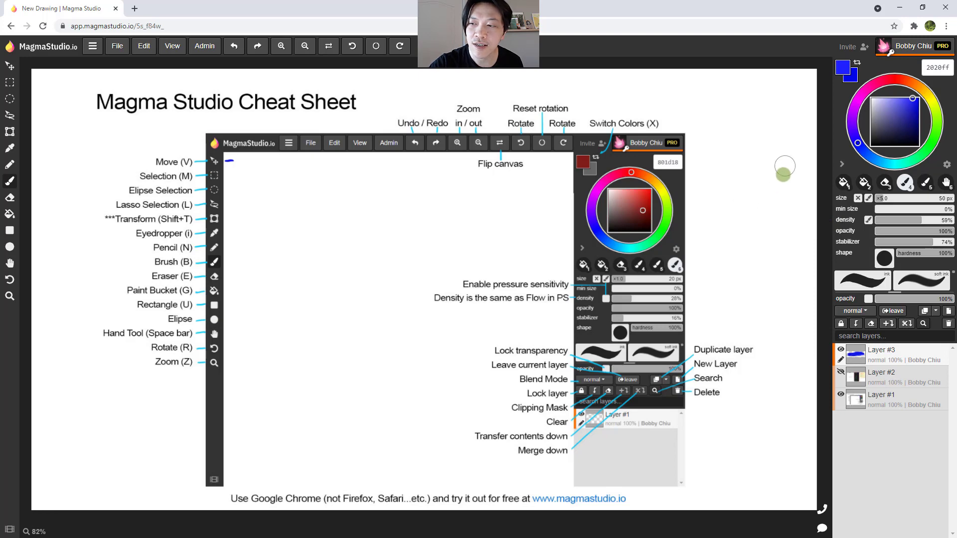
{"action": "mouse_move", "coordinate": [772, 204]}
{"action": "left_mouse_down"}
{"action": "mouse_move", "coordinate": [714, 232]}
{"action": "mouse_move", "coordinate": [782, 224]}
{"action": "mouse_move", "coordinate": [741, 246]}
{"action": "mouse_move", "coordinate": [762, 257]}
{"action": "mouse_move", "coordinate": [738, 281]}
{"action": "left_mouse_up"}
{"action": "key", "text": "ctrl+z"}
Try brush densities of 81% and 6% with test strokes in the blank area beside the cheat sheet, undoing each.
{"action": "left_click_drag", "start_coordinate": [923, 220], "coordinate": [939, 220]}
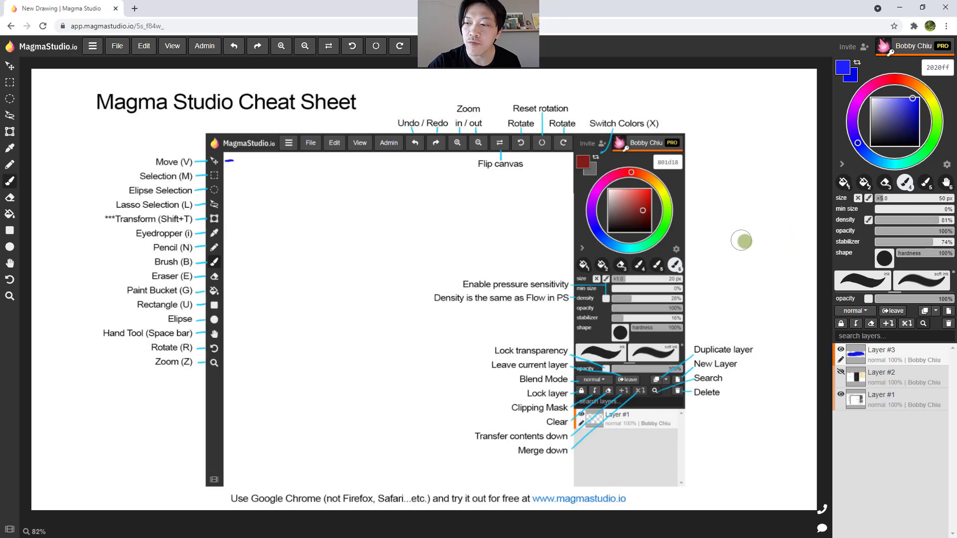
{"action": "mouse_move", "coordinate": [775, 203]}
{"action": "left_mouse_down"}
{"action": "mouse_move", "coordinate": [777, 219]}
{"action": "mouse_move", "coordinate": [784, 199]}
{"action": "mouse_move", "coordinate": [737, 269]}
{"action": "mouse_move", "coordinate": [767, 299]}
{"action": "left_mouse_up"}
{"action": "key", "text": "ctrl+z"}
{"action": "left_click", "coordinate": [879, 219]}
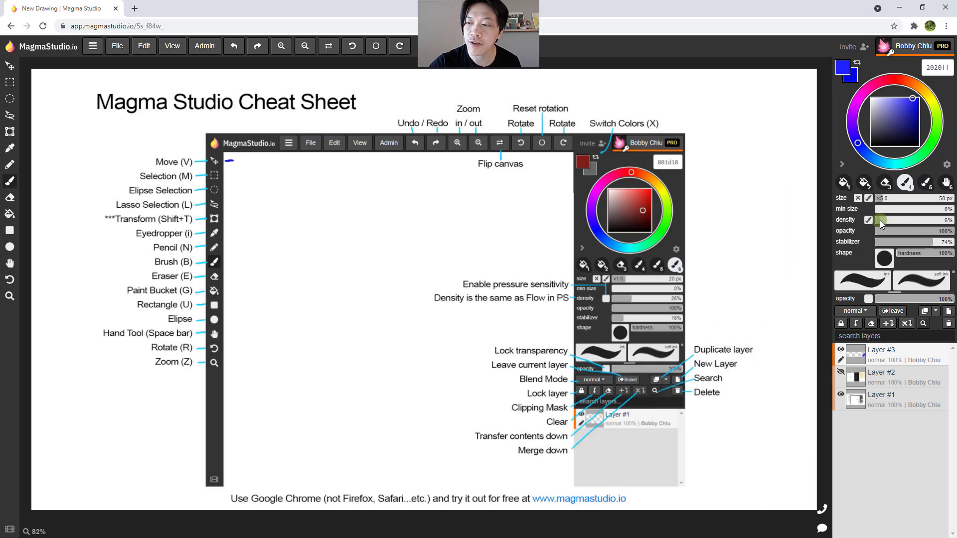
{"action": "mouse_move", "coordinate": [786, 199]}
{"action": "left_mouse_down"}
{"action": "mouse_move", "coordinate": [704, 281]}
{"action": "mouse_move", "coordinate": [724, 280]}
{"action": "mouse_move", "coordinate": [723, 296]}
{"action": "mouse_move", "coordinate": [780, 248]}
{"action": "mouse_move", "coordinate": [779, 266]}
{"action": "mouse_move", "coordinate": [758, 292]}
{"action": "left_mouse_up"}
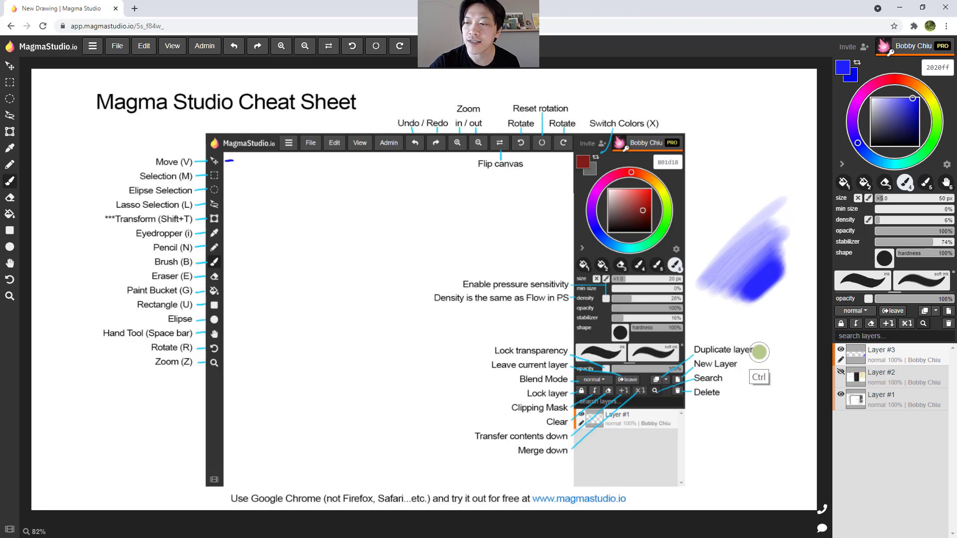
{"action": "key", "text": "ctrl+z"}
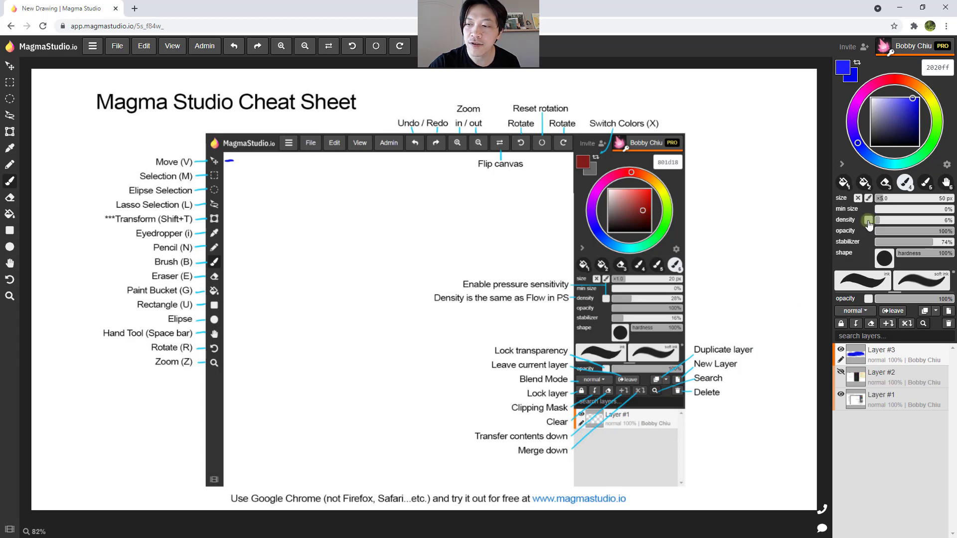
Set the density to 25% with its pressure sensitivity on, test it with a scribble and undo the scribble.
{"action": "left_click_drag", "start_coordinate": [881, 220], "coordinate": [879, 219]}
{"action": "left_click", "coordinate": [869, 220]}
{"action": "mouse_move", "coordinate": [777, 227]}
{"action": "left_mouse_down"}
{"action": "mouse_move", "coordinate": [718, 290]}
{"action": "mouse_move", "coordinate": [770, 250]}
{"action": "mouse_move", "coordinate": [779, 269]}
{"action": "left_mouse_up"}
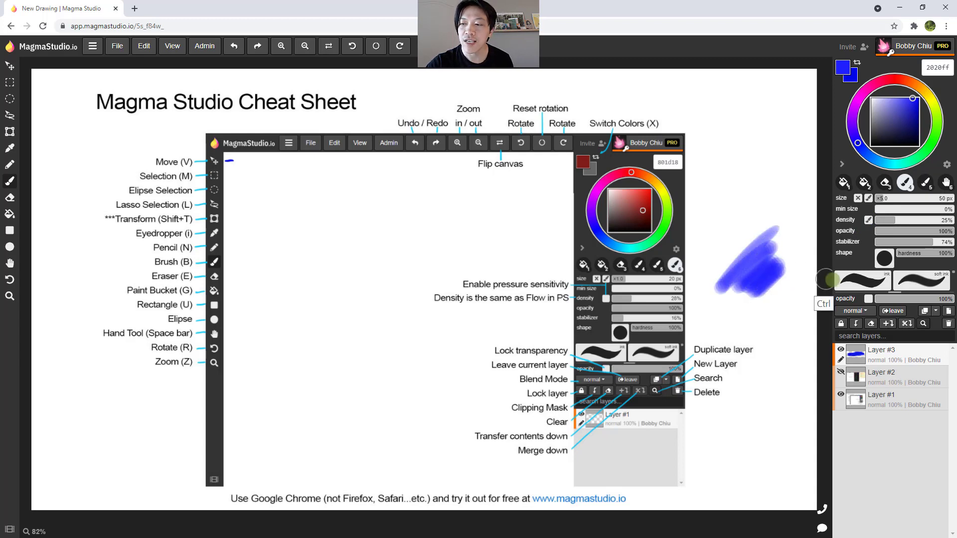
{"action": "key", "text": "ctrl+z"}
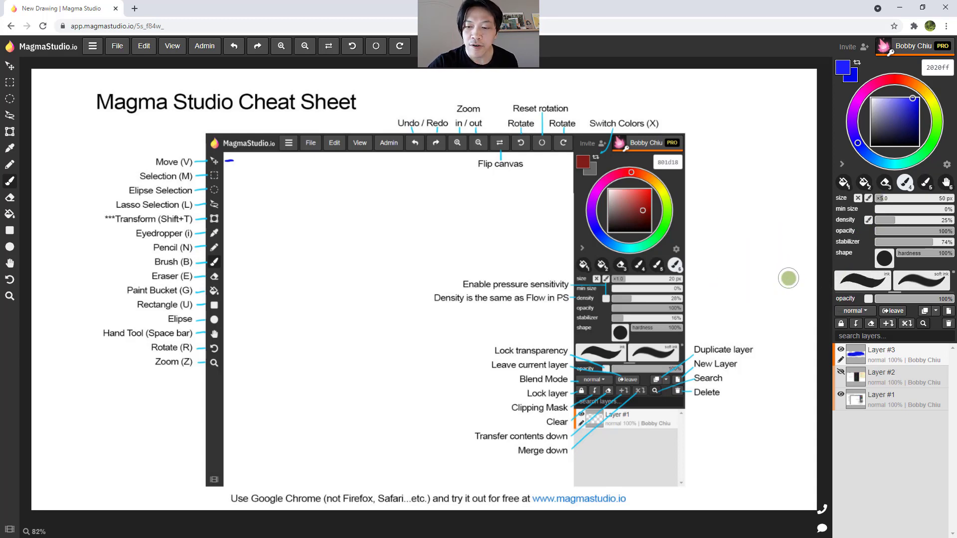
Try minimum sizes of 27% and 11%, return to 0%, and test with a stroke that is undone.
{"action": "left_click", "coordinate": [880, 208]}
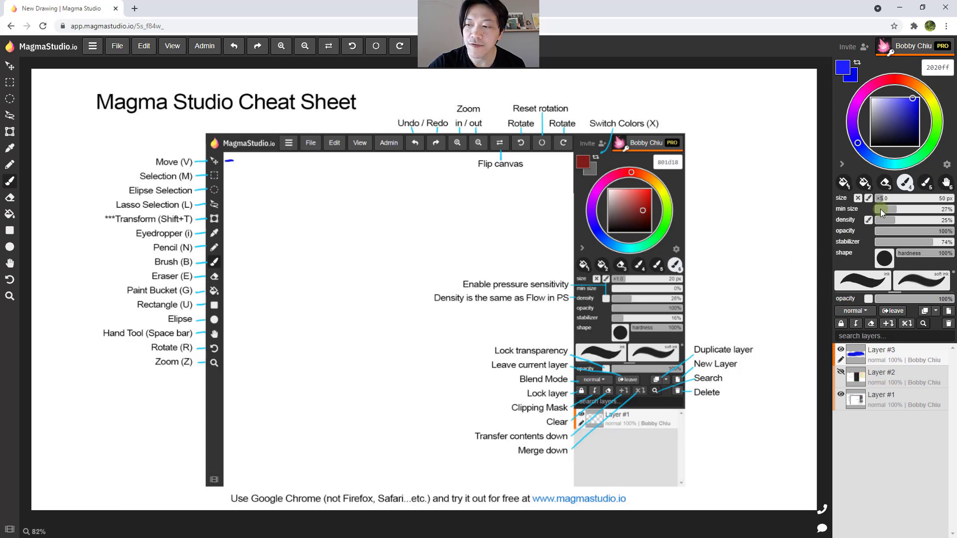
{"action": "left_click_drag", "start_coordinate": [880, 208], "coordinate": [874, 209]}
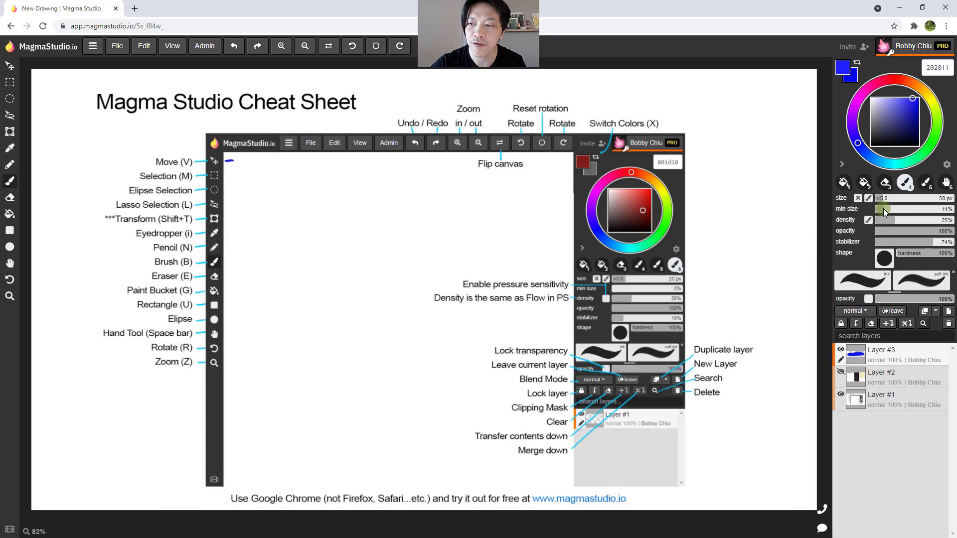
{"action": "left_click_drag", "start_coordinate": [883, 209], "coordinate": [872, 210]}
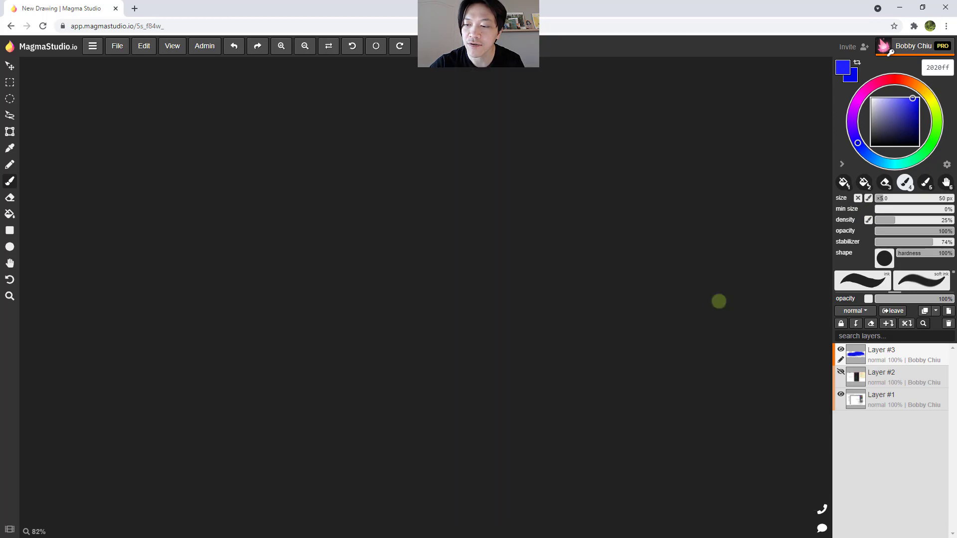
{"action": "mouse_move", "coordinate": [782, 240]}
{"action": "left_mouse_down"}
{"action": "mouse_move", "coordinate": [752, 252]}
{"action": "mouse_move", "coordinate": [775, 337]}
{"action": "mouse_move", "coordinate": [772, 416]}
{"action": "left_mouse_up"}
{"action": "key", "text": "ctrl+z"}
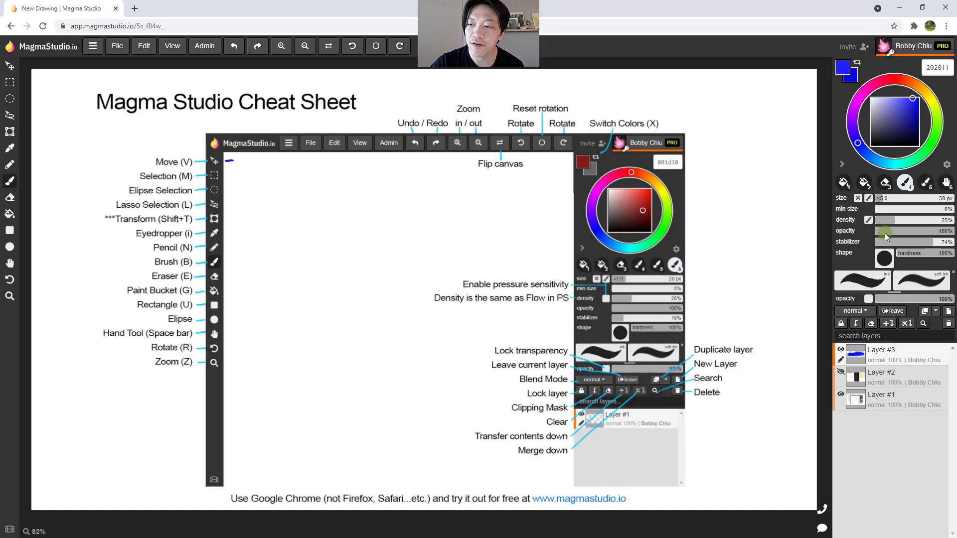
Vary the brush opacity and return it to 100%.
{"action": "scroll", "coordinate": [890, 229], "scroll_direction": "down", "scroll_amount": 4}
{"action": "scroll", "coordinate": [889, 230], "scroll_direction": "up", "scroll_amount": 4}
{"action": "scroll", "coordinate": [889, 230], "scroll_direction": "down", "scroll_amount": 4}
{"action": "left_click_drag", "start_coordinate": [889, 229], "coordinate": [949, 230]}
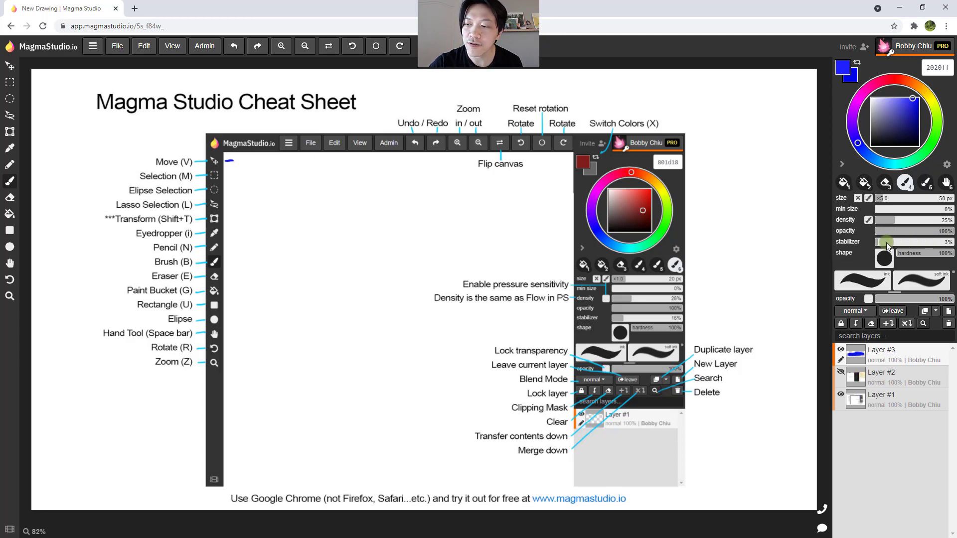
Set the brush stabilizer to 5%, the size to 14 px and the density to 34%.
{"action": "left_click_drag", "start_coordinate": [886, 242], "coordinate": [878, 242]}
{"action": "key", "text": "bracketleft"}
{"action": "key", "text": "bracketleft"}
{"action": "key", "text": "bracketleft"}
{"action": "key", "text": "bracketleft"}
{"action": "key", "text": "bracketleft"}
{"action": "key", "text": "bracketleft"}
{"action": "left_click_drag", "start_coordinate": [896, 220], "coordinate": [898, 220]}
Draw a long winding blue line across the blank canvas area inside the cheat sheet.
{"action": "mouse_move", "coordinate": [495, 247]}
{"action": "left_mouse_down"}
{"action": "mouse_move", "coordinate": [484, 204]}
{"action": "mouse_move", "coordinate": [428, 212]}
{"action": "left_mouse_up"}
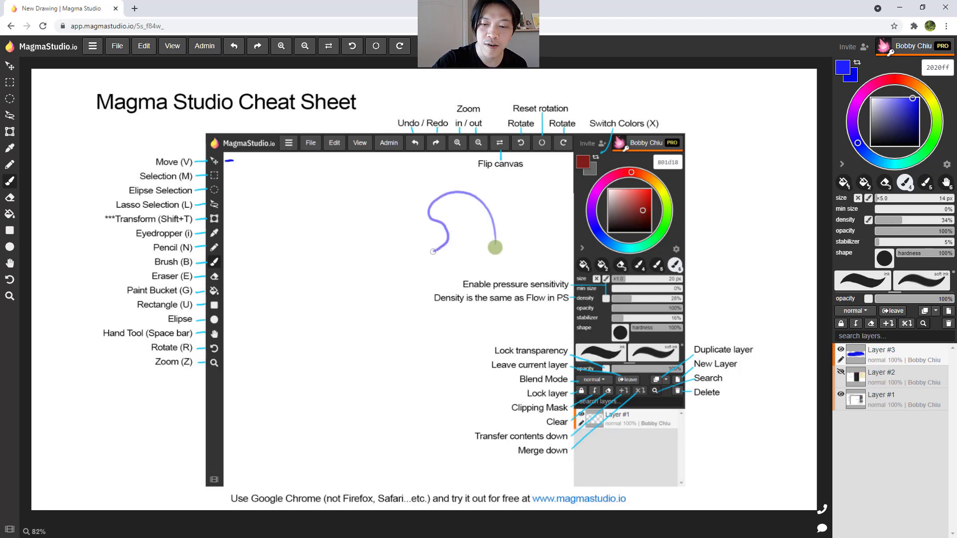
{"action": "mouse_move", "coordinate": [433, 252]}
{"action": "left_mouse_down"}
{"action": "mouse_move", "coordinate": [405, 284]}
{"action": "mouse_move", "coordinate": [363, 276]}
{"action": "mouse_move", "coordinate": [365, 222]}
{"action": "mouse_move", "coordinate": [322, 204]}
{"action": "mouse_move", "coordinate": [334, 292]}
{"action": "left_mouse_up"}
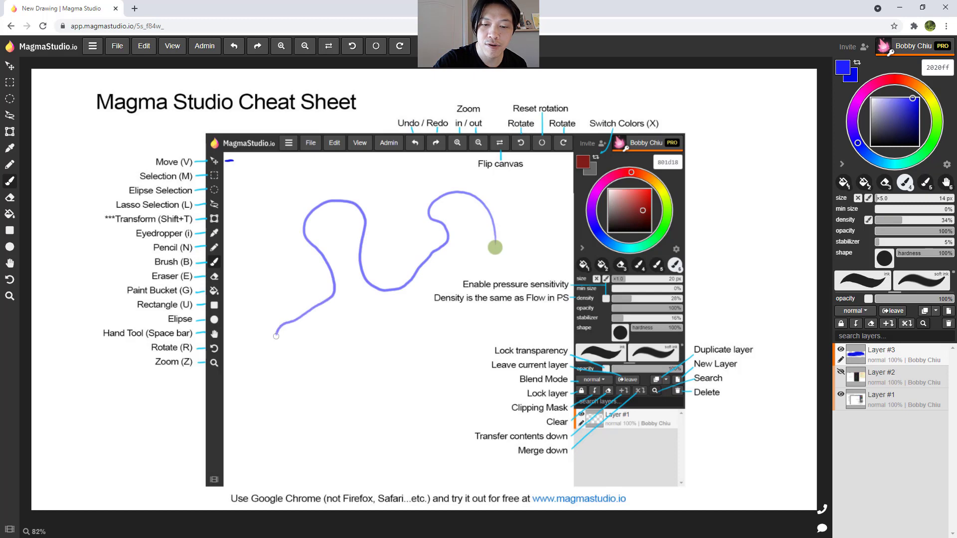
{"action": "mouse_move", "coordinate": [277, 339]}
{"action": "left_mouse_down"}
{"action": "mouse_move", "coordinate": [314, 368]}
{"action": "mouse_move", "coordinate": [360, 358]}
{"action": "mouse_move", "coordinate": [356, 389]}
{"action": "left_mouse_up"}
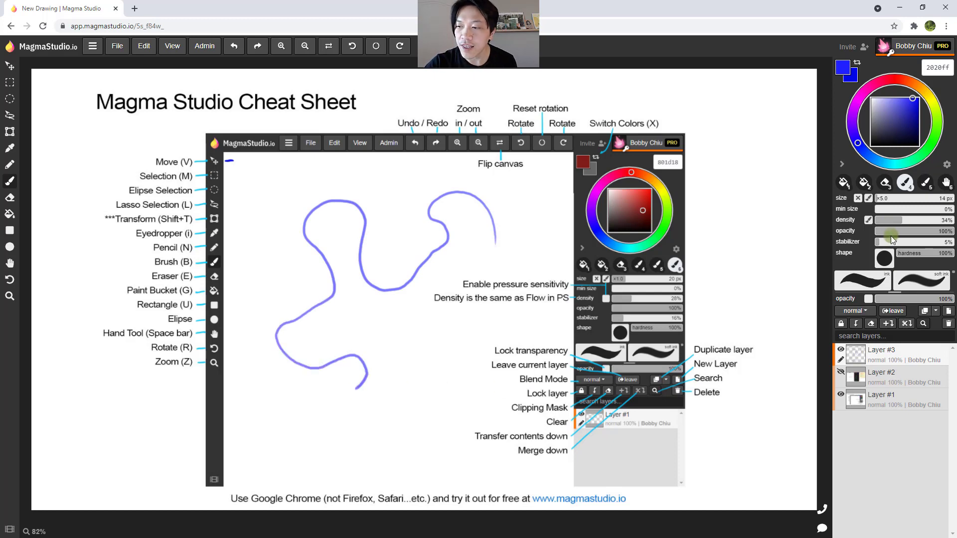
Set the stabilizer to 100%, change the foreground colour to red ff2034 and trace over the winding blue line.
{"action": "left_click_drag", "start_coordinate": [880, 242], "coordinate": [940, 242]}
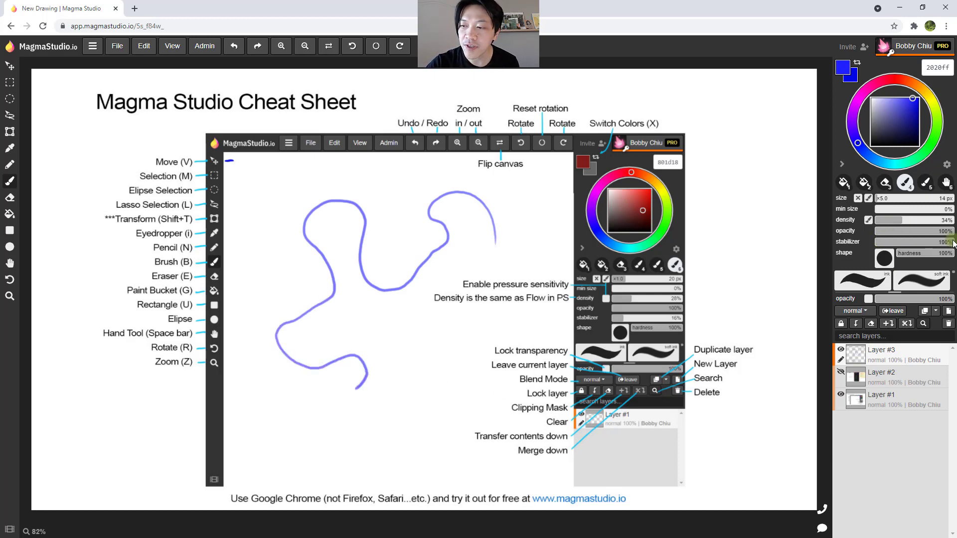
{"action": "left_click", "coordinate": [891, 79]}
{"action": "mouse_move", "coordinate": [478, 240]}
{"action": "left_mouse_down"}
{"action": "mouse_move", "coordinate": [469, 191]}
{"action": "mouse_move", "coordinate": [429, 197]}
{"action": "left_mouse_up"}
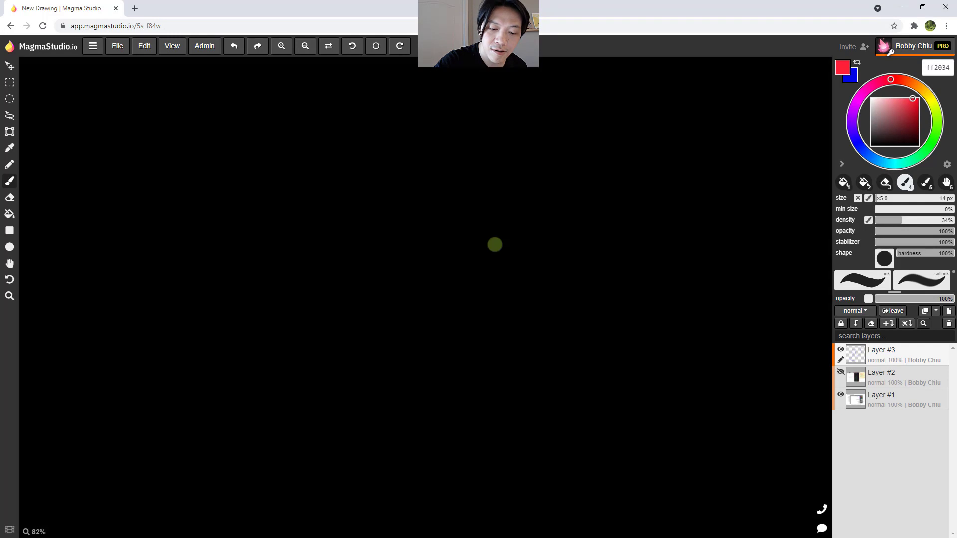
{"action": "left_click_drag", "start_coordinate": [363, 379], "coordinate": [350, 389]}
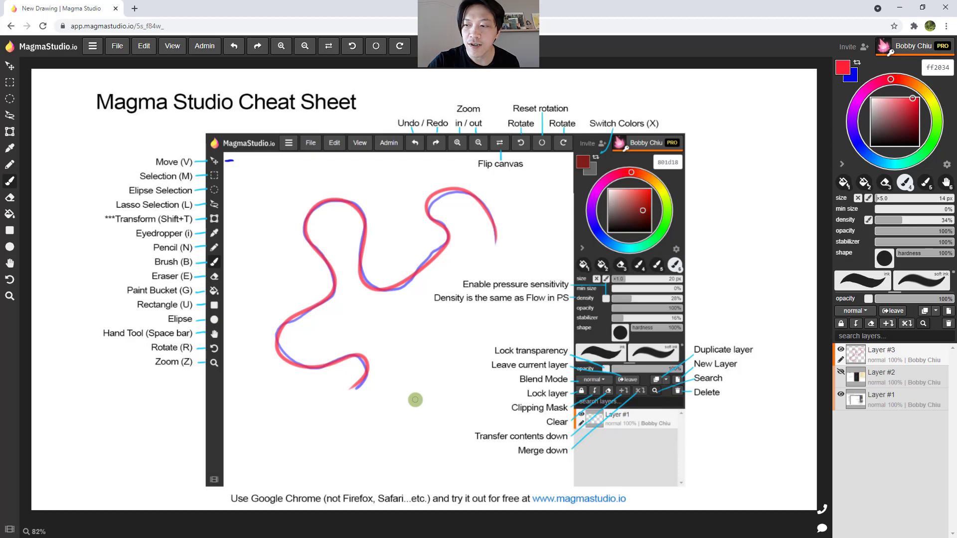
Undo the red and blue winding lines and set the stabilizer to 13%.
{"action": "left_click", "coordinate": [884, 242]}
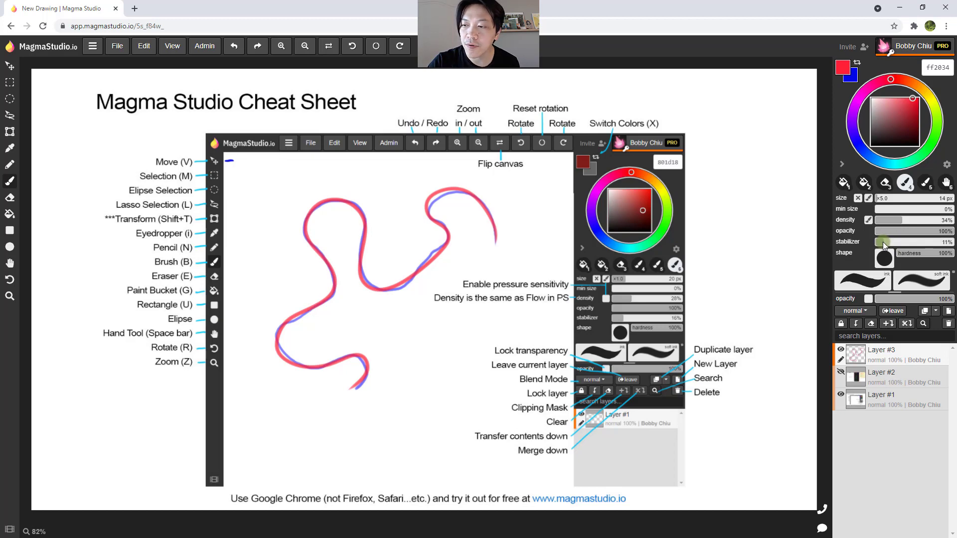
{"action": "mouse_move", "coordinate": [883, 242]}
{"action": "left_mouse_down"}
{"action": "mouse_move", "coordinate": [928, 242]}
{"action": "mouse_move", "coordinate": [905, 242]}
{"action": "left_mouse_up"}
{"action": "key", "text": "ctrl+z"}
{"action": "key", "text": "ctrl+z"}
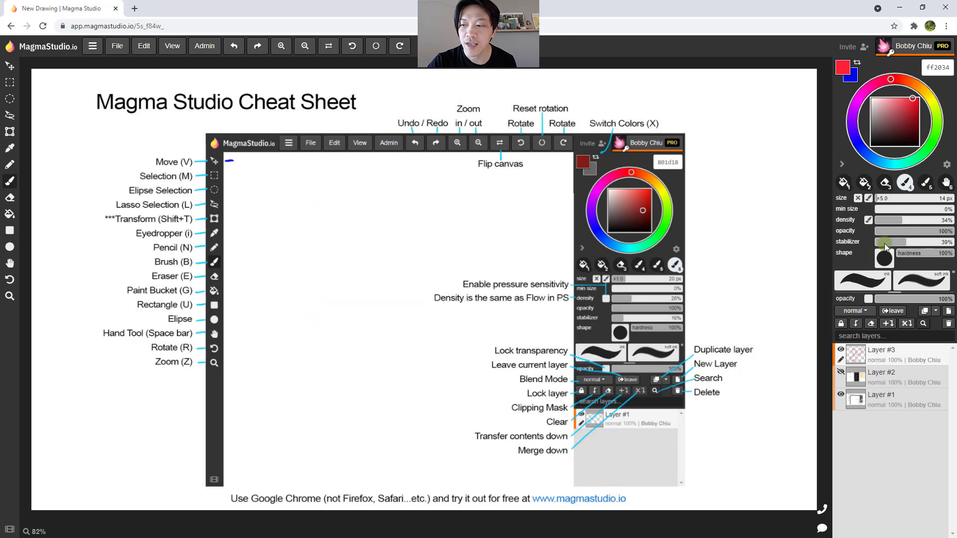
{"action": "left_click", "coordinate": [883, 243]}
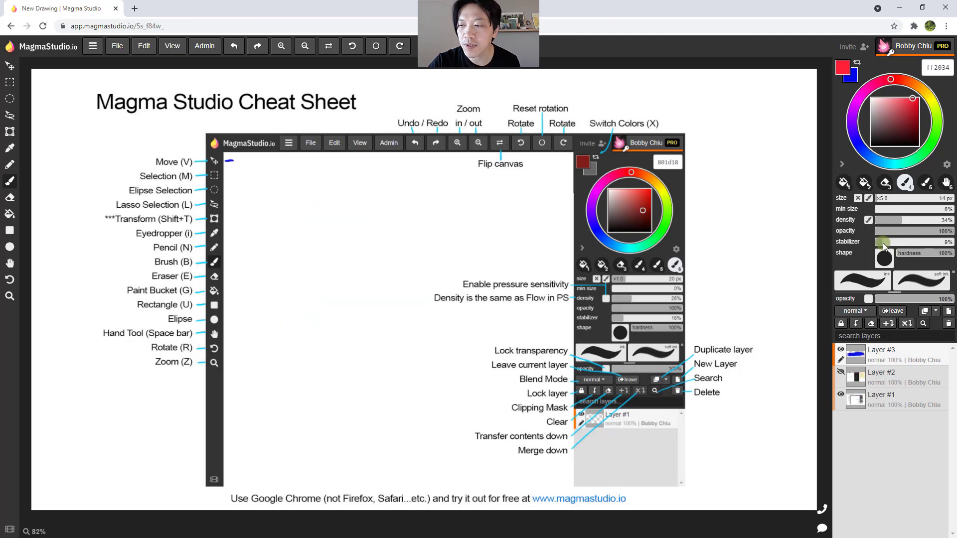
{"action": "left_click_drag", "start_coordinate": [883, 243], "coordinate": [882, 241]}
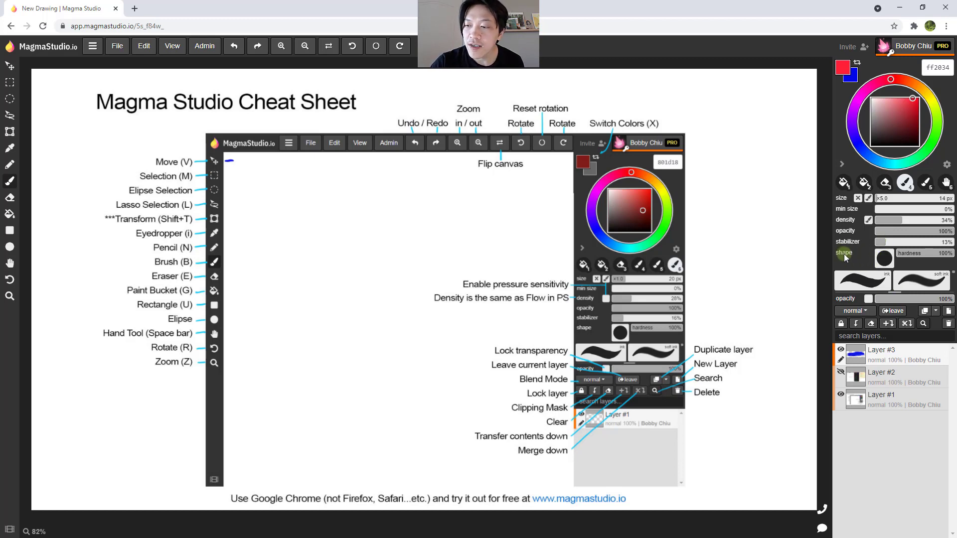
View the available brush shapes and dismiss them without choosing one.
{"action": "left_click", "coordinate": [886, 258]}
{"action": "left_click", "coordinate": [885, 259]}
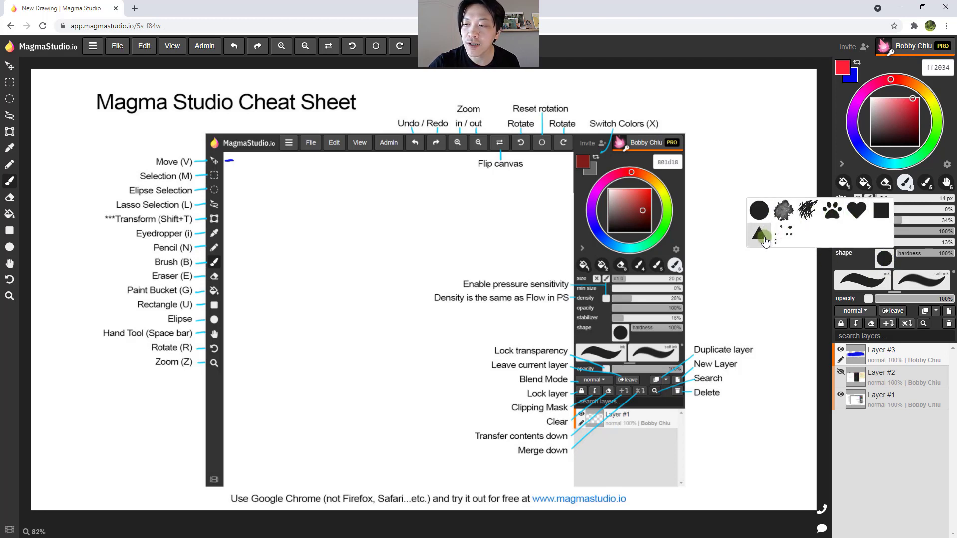
{"action": "left_click", "coordinate": [808, 290]}
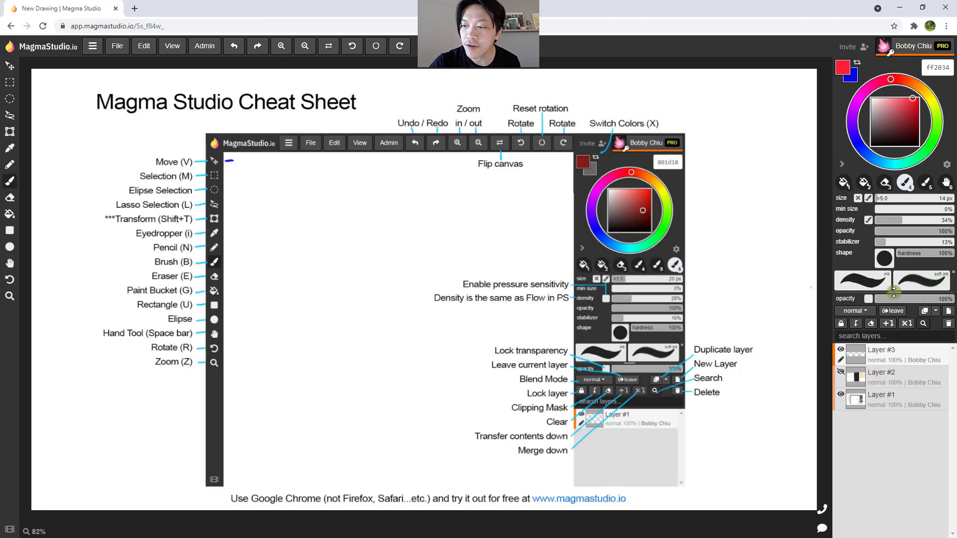
Expand and collapse the brush preset list, and resize it to show two rows of presets.
{"action": "left_click", "coordinate": [893, 293]}
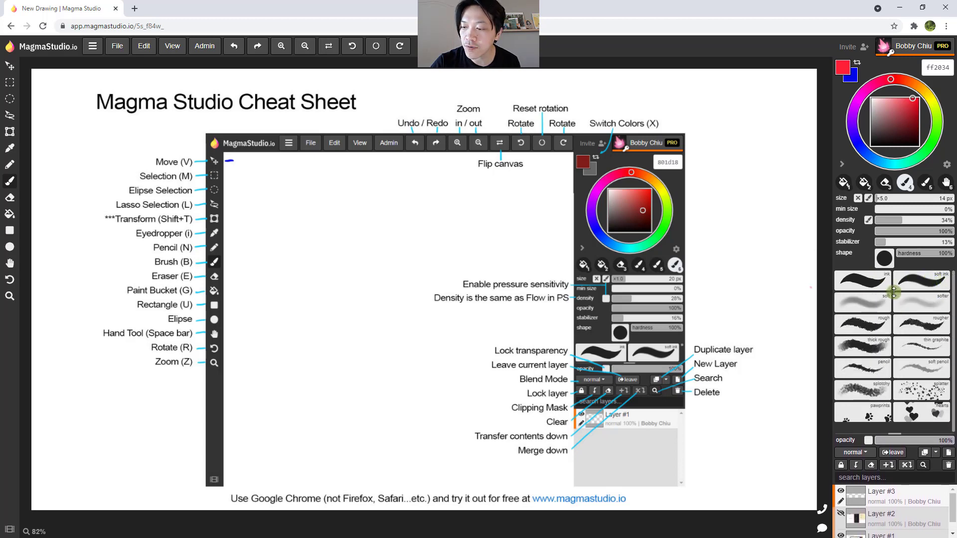
{"action": "left_click", "coordinate": [893, 293]}
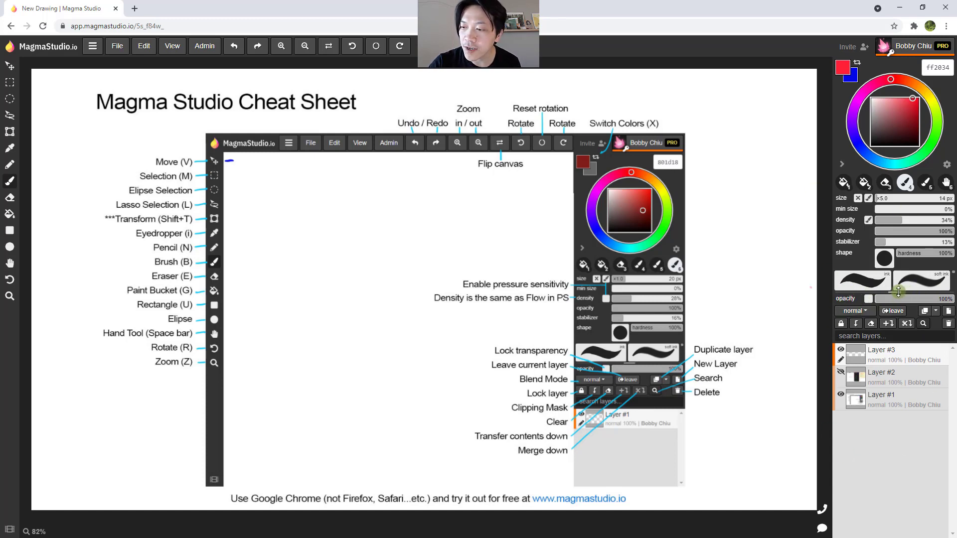
{"action": "mouse_move", "coordinate": [896, 291]}
{"action": "left_mouse_down"}
{"action": "mouse_move", "coordinate": [896, 344]}
{"action": "mouse_move", "coordinate": [895, 293]}
{"action": "left_mouse_up"}
Try brush hardness values of 60% and 17%, and return the hardness to 100%.
{"action": "left_click", "coordinate": [885, 259]}
{"action": "left_click", "coordinate": [908, 251]}
{"action": "mouse_move", "coordinate": [907, 251]}
{"action": "left_mouse_down"}
{"action": "mouse_move", "coordinate": [953, 252]}
{"action": "mouse_move", "coordinate": [917, 252]}
{"action": "left_mouse_up"}
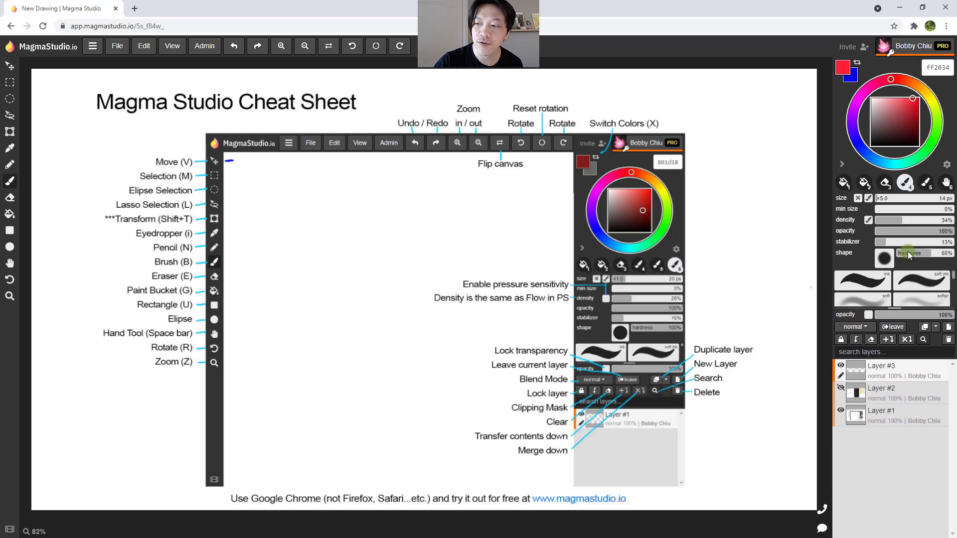
{"action": "scroll", "coordinate": [907, 252], "scroll_direction": "up", "scroll_amount": 5}
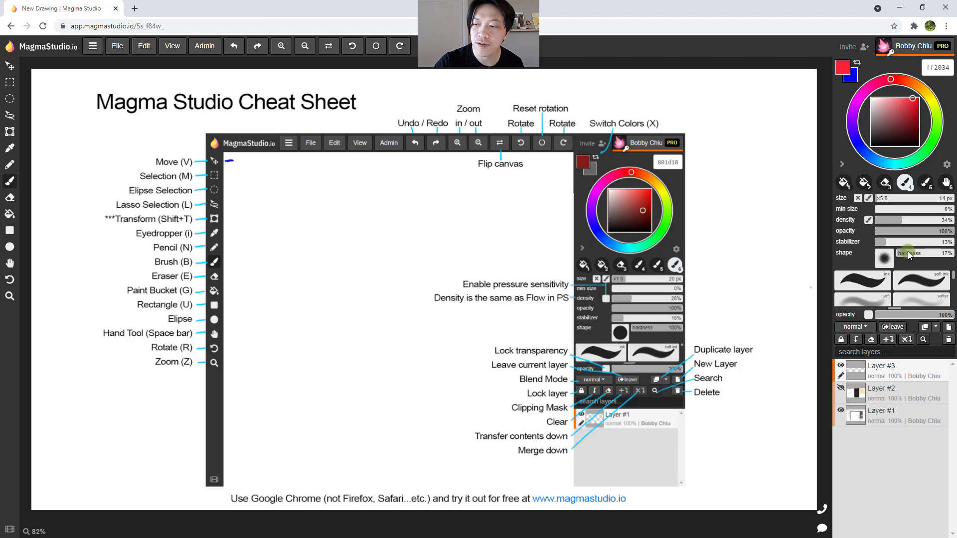
{"action": "scroll", "coordinate": [907, 251], "scroll_direction": "up", "scroll_amount": 10}
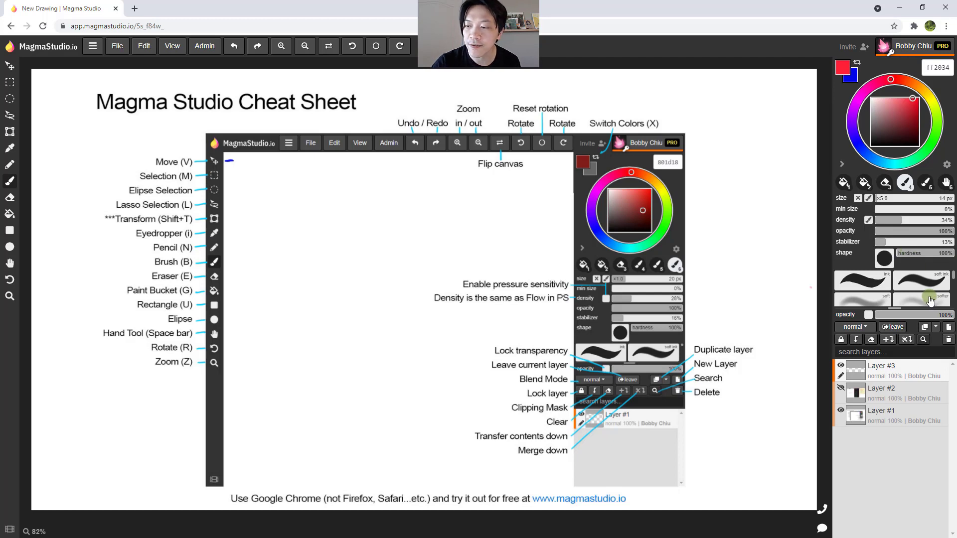
Browse the brush presets and test a stroke in the cheat sheet's blank canvas area, undoing it.
{"action": "scroll", "coordinate": [953, 278], "scroll_direction": "down", "scroll_amount": 8}
{"action": "scroll", "coordinate": [953, 278], "scroll_direction": "up", "scroll_amount": 6}
{"action": "scroll", "coordinate": [953, 278], "scroll_direction": "up", "scroll_amount": 2}
{"action": "mouse_move", "coordinate": [461, 199]}
{"action": "left_mouse_down"}
{"action": "mouse_move", "coordinate": [357, 283]}
{"action": "mouse_move", "coordinate": [391, 265]}
{"action": "mouse_move", "coordinate": [352, 345]}
{"action": "mouse_move", "coordinate": [383, 316]}
{"action": "left_mouse_up"}
{"action": "key", "text": "ctrl+z"}
Choose the thick rough brush preset, test strokes at 14 px and 40 px, and undo both.
{"action": "left_click", "coordinate": [875, 305]}
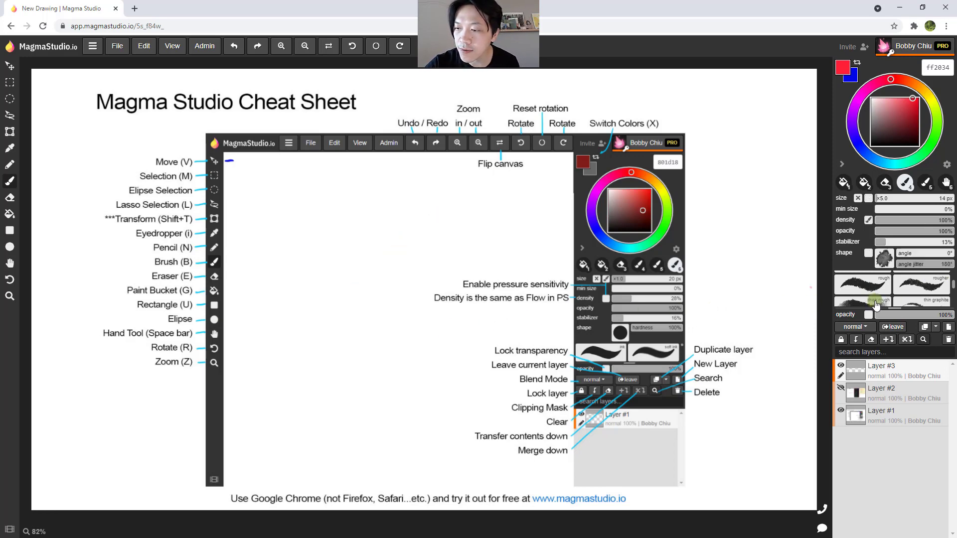
{"action": "mouse_move", "coordinate": [477, 187]}
{"action": "left_mouse_down"}
{"action": "mouse_move", "coordinate": [404, 255]}
{"action": "mouse_move", "coordinate": [348, 386]}
{"action": "mouse_move", "coordinate": [299, 433]}
{"action": "left_mouse_up"}
{"action": "key", "text": "bracketright"}
{"action": "key", "text": "bracketright"}
{"action": "key", "text": "bracketright"}
{"action": "key", "text": "bracketright"}
{"action": "key", "text": "bracketright"}
{"action": "key", "text": "bracketright"}
{"action": "mouse_move", "coordinate": [416, 294]}
{"action": "left_mouse_down"}
{"action": "mouse_move", "coordinate": [382, 406]}
{"action": "mouse_move", "coordinate": [428, 372]}
{"action": "mouse_move", "coordinate": [441, 428]}
{"action": "mouse_move", "coordinate": [423, 441]}
{"action": "left_mouse_up"}
{"action": "key", "text": "ctrl+z"}
{"action": "key", "text": "ctrl+z"}
Choose the rough brush preset and test it with a stroke, undoing the stroke.
{"action": "left_click", "coordinate": [873, 287]}
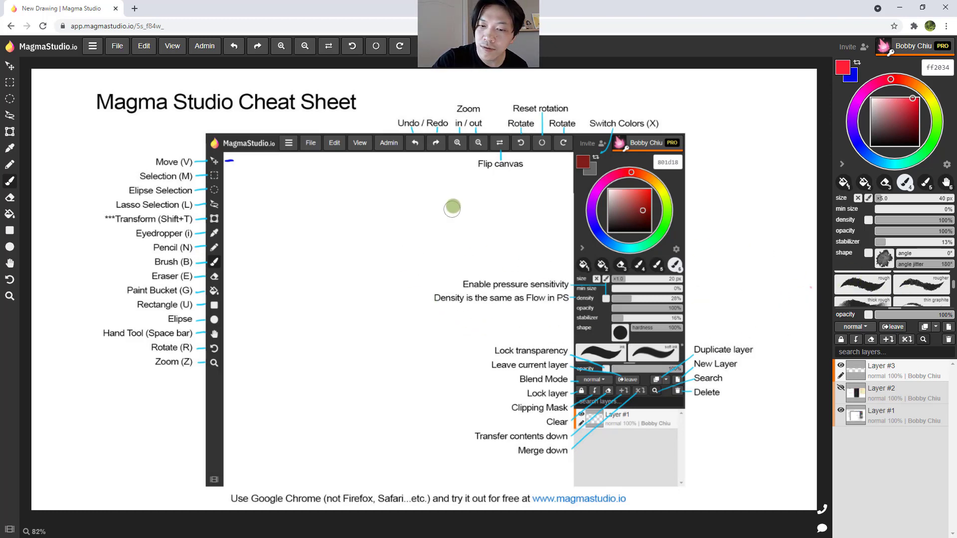
{"action": "mouse_move", "coordinate": [451, 207]}
{"action": "left_mouse_down"}
{"action": "mouse_move", "coordinate": [386, 295]}
{"action": "mouse_move", "coordinate": [366, 446]}
{"action": "mouse_move", "coordinate": [457, 232]}
{"action": "left_mouse_up"}
{"action": "key", "text": "ctrl+z"}
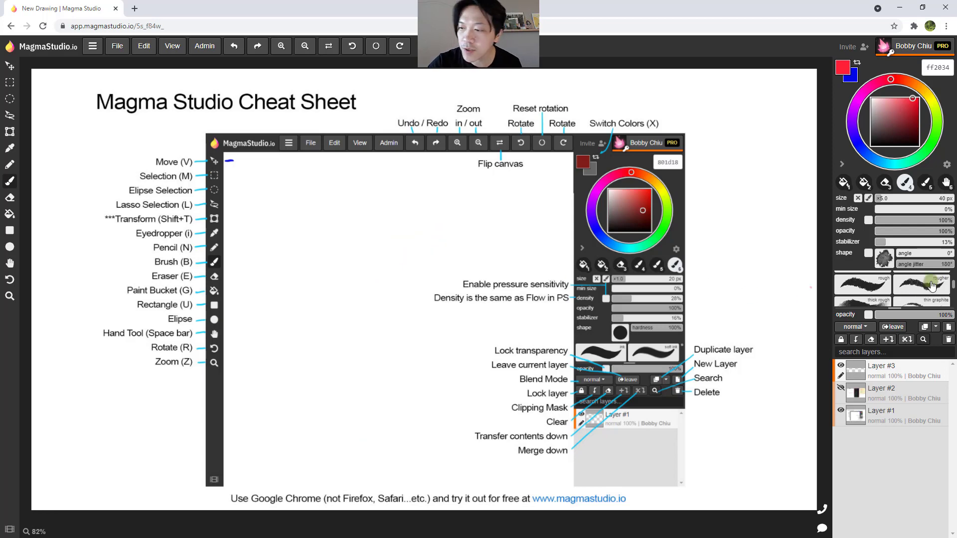
Choose the pencil brush preset and test it with a stroke in the blank canvas area, undoing the stroke.
{"action": "scroll", "coordinate": [953, 289], "scroll_direction": "down", "scroll_amount": 2}
{"action": "scroll", "coordinate": [954, 289], "scroll_direction": "down", "scroll_amount": 1}
{"action": "left_click", "coordinate": [864, 293]}
{"action": "mouse_move", "coordinate": [466, 195]}
{"action": "left_mouse_down"}
{"action": "mouse_move", "coordinate": [332, 388]}
{"action": "mouse_move", "coordinate": [356, 397]}
{"action": "mouse_move", "coordinate": [433, 170]}
{"action": "left_mouse_up"}
{"action": "key", "text": "ctrl+z"}
Test hatching strokes with the pencil preset at a brush size of 14 px and undo them.
{"action": "key", "text": "bracketleft"}
{"action": "key", "text": "bracketleft"}
{"action": "key", "text": "bracketleft"}
{"action": "key", "text": "bracketleft"}
{"action": "key", "text": "bracketleft"}
{"action": "key", "text": "bracketleft"}
{"action": "key", "text": "bracketleft"}
{"action": "key", "text": "bracketleft"}
{"action": "key", "text": "bracketleft"}
{"action": "key", "text": "bracketleft"}
{"action": "left_click_drag", "start_coordinate": [445, 212], "coordinate": [338, 346]}
{"action": "left_click_drag", "start_coordinate": [416, 235], "coordinate": [371, 328]}
{"action": "mouse_move", "coordinate": [401, 257]}
{"action": "left_mouse_down"}
{"action": "mouse_move", "coordinate": [382, 327]}
{"action": "mouse_move", "coordinate": [410, 278]}
{"action": "mouse_move", "coordinate": [383, 344]}
{"action": "left_mouse_up"}
{"action": "left_click_drag", "start_coordinate": [411, 282], "coordinate": [388, 352]}
{"action": "left_click_drag", "start_coordinate": [416, 299], "coordinate": [393, 358]}
{"action": "key", "text": "ctrl+z"}
{"action": "key", "text": "ctrl+z"}
{"action": "key", "text": "ctrl+z"}
{"action": "key", "text": "ctrl+z"}
{"action": "key", "text": "ctrl+z"}
{"action": "key", "text": "ctrl+z"}
{"action": "key", "text": "ctrl+z"}
{"action": "key", "text": "ctrl+z"}
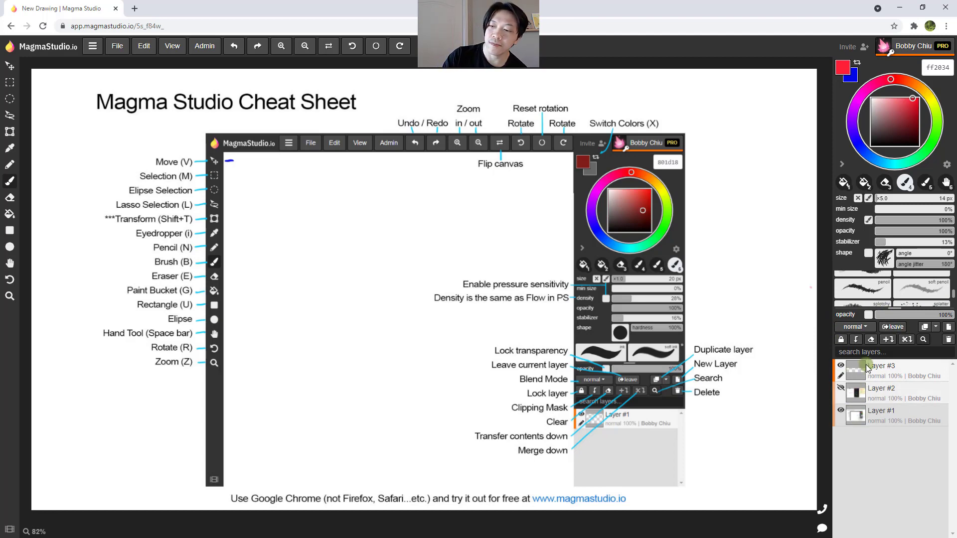
Enlarge the layers area by shrinking the brush presets area above it.
{"action": "mouse_move", "coordinate": [893, 309]}
{"action": "left_mouse_down"}
{"action": "mouse_move", "coordinate": [893, 293]}
{"action": "mouse_move", "coordinate": [894, 341]}
{"action": "mouse_move", "coordinate": [893, 284]}
{"action": "left_mouse_up"}
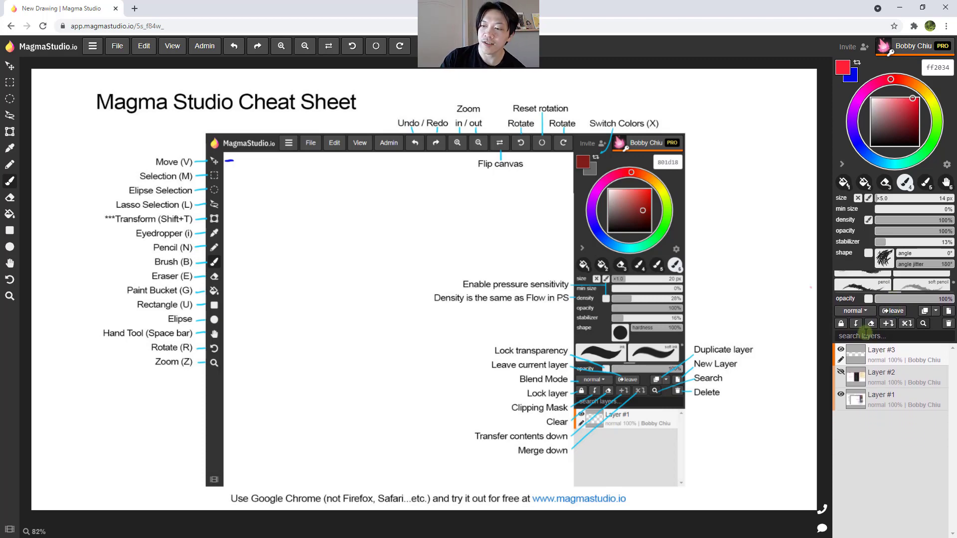
{"action": "left_click", "coordinate": [864, 409]}
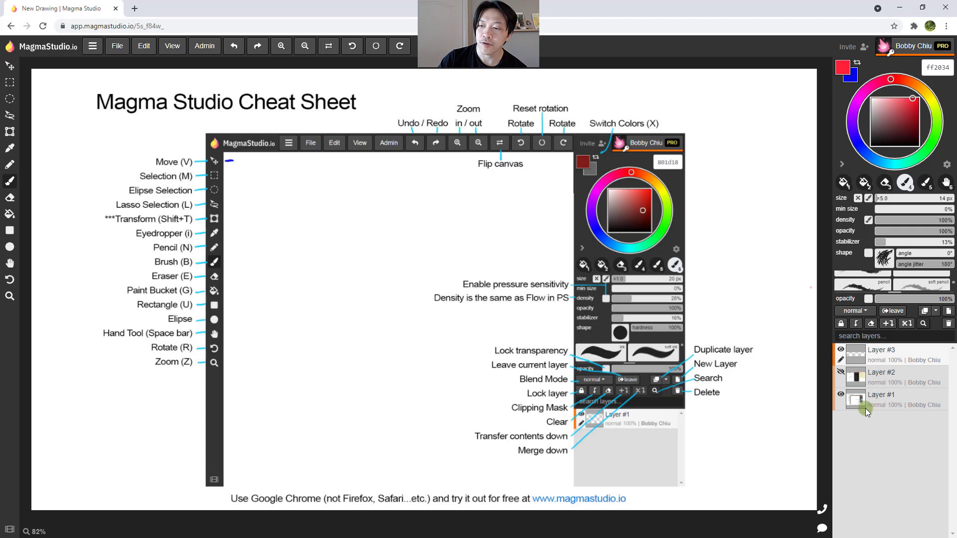
{"action": "left_click", "coordinate": [877, 380]}
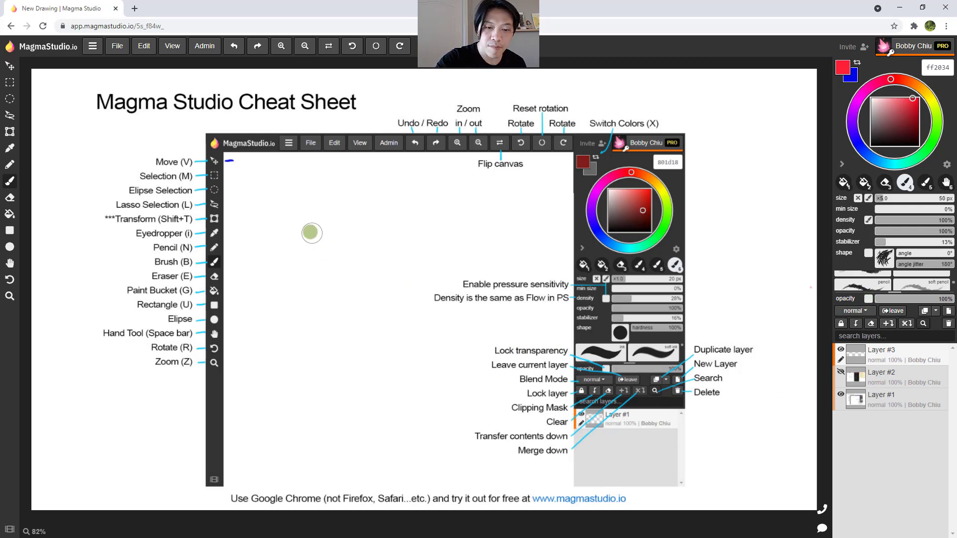
Paint a red scribble and circle on Layer #3 at 50 px, and overlay blue 2035ff strokes with the layer's transparency locked.
{"action": "mouse_move", "coordinate": [309, 232]}
{"action": "left_mouse_down"}
{"action": "mouse_move", "coordinate": [295, 343]}
{"action": "mouse_move", "coordinate": [351, 293]}
{"action": "mouse_move", "coordinate": [387, 277]}
{"action": "mouse_move", "coordinate": [417, 346]}
{"action": "mouse_move", "coordinate": [403, 217]}
{"action": "mouse_move", "coordinate": [374, 352]}
{"action": "mouse_move", "coordinate": [362, 360]}
{"action": "mouse_move", "coordinate": [345, 266]}
{"action": "mouse_move", "coordinate": [374, 333]}
{"action": "left_mouse_up"}
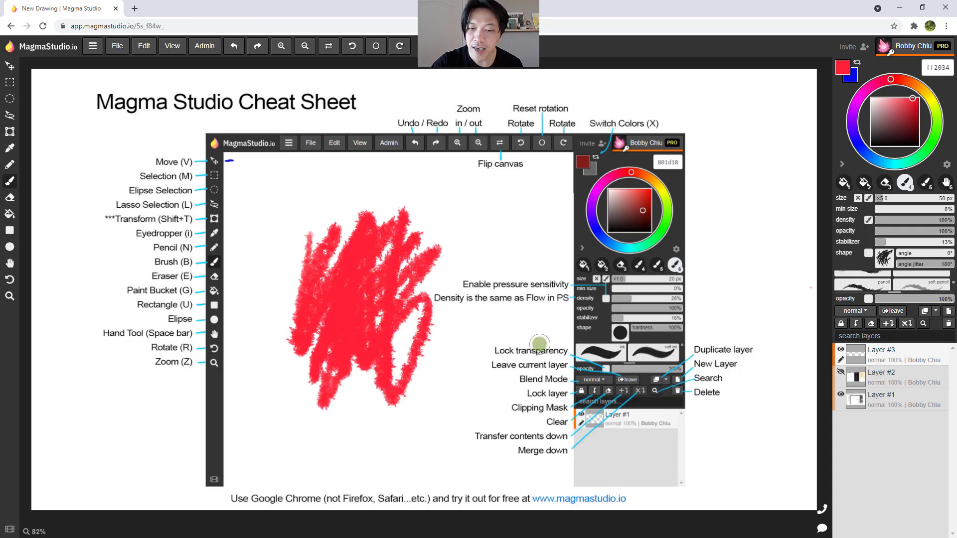
{"action": "mouse_move", "coordinate": [419, 239]}
{"action": "left_mouse_down"}
{"action": "mouse_move", "coordinate": [286, 246]}
{"action": "mouse_move", "coordinate": [299, 394]}
{"action": "mouse_move", "coordinate": [454, 259]}
{"action": "left_mouse_up"}
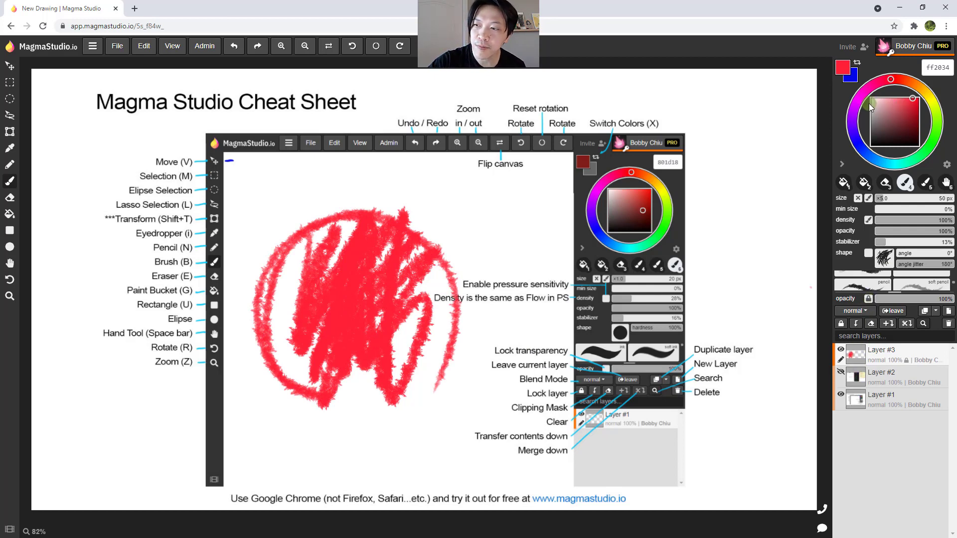
{"action": "left_click_drag", "start_coordinate": [866, 116], "coordinate": [858, 140]}
{"action": "mouse_move", "coordinate": [345, 189]}
{"action": "left_mouse_down"}
{"action": "mouse_move", "coordinate": [393, 373]}
{"action": "mouse_move", "coordinate": [419, 234]}
{"action": "mouse_move", "coordinate": [371, 393]}
{"action": "mouse_move", "coordinate": [357, 205]}
{"action": "mouse_move", "coordinate": [262, 339]}
{"action": "left_mouse_up"}
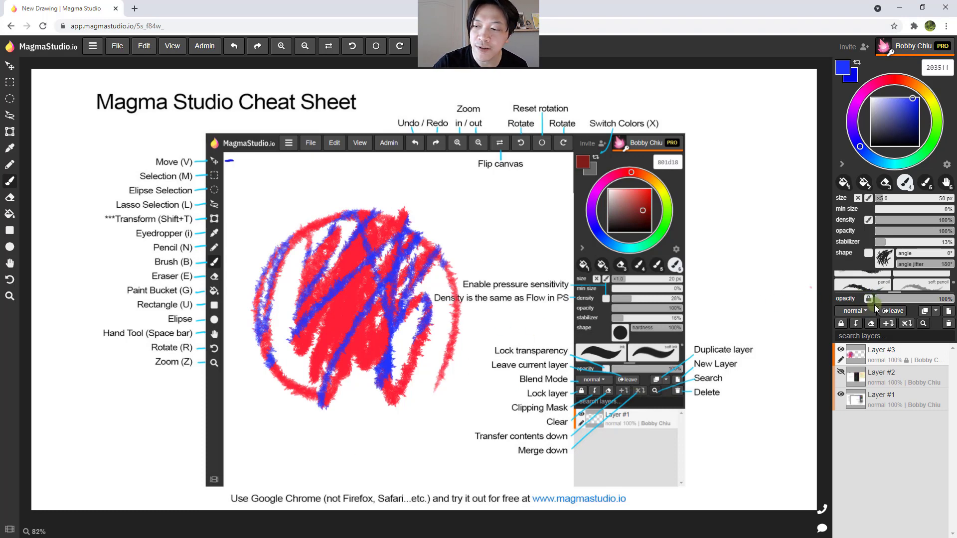
Try an opacity of 18% on Layer #3 and return it to 100%.
{"action": "left_click", "coordinate": [910, 299]}
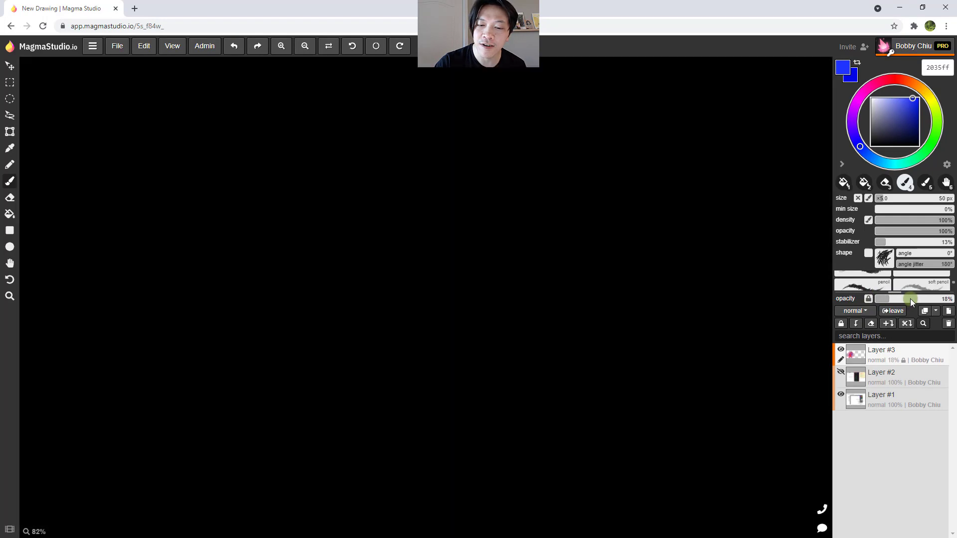
{"action": "left_click_drag", "start_coordinate": [910, 298], "coordinate": [953, 298]}
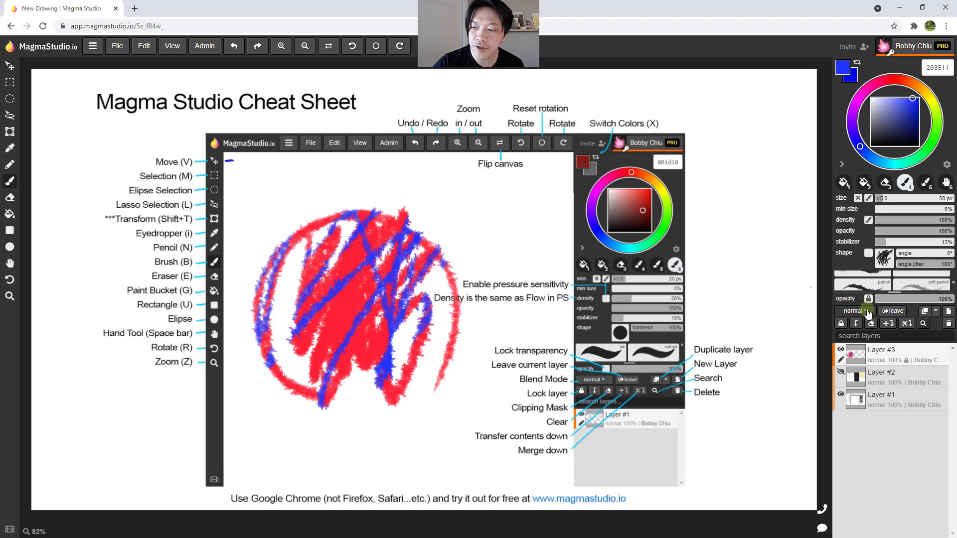
Add a new layer above Layer #3 and scribble orange ffaf20 strokes over the red and blue drawing.
{"action": "left_click", "coordinate": [948, 312]}
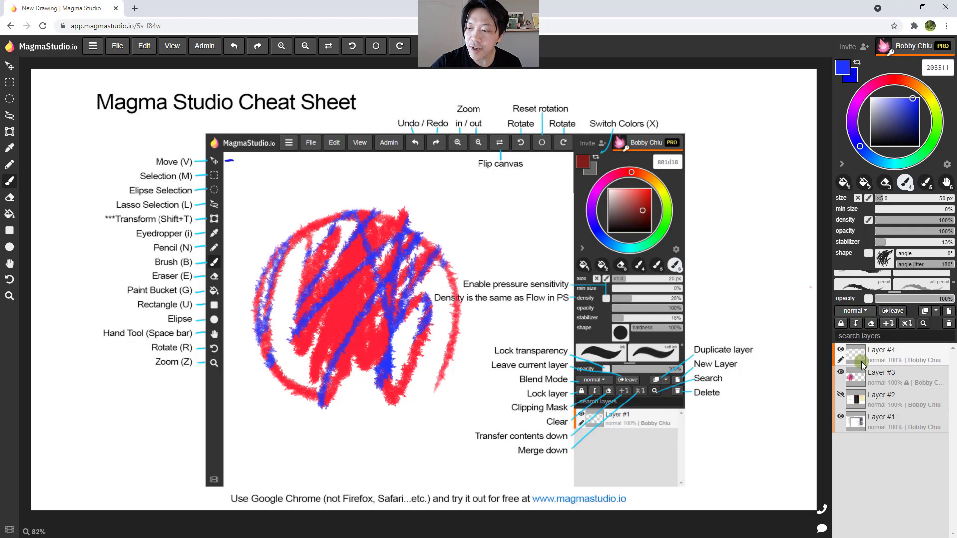
{"action": "left_click", "coordinate": [927, 95]}
{"action": "left_click_drag", "start_coordinate": [927, 95], "coordinate": [921, 88]}
{"action": "mouse_move", "coordinate": [335, 188]}
{"action": "left_mouse_down"}
{"action": "mouse_move", "coordinate": [394, 319]}
{"action": "mouse_move", "coordinate": [378, 298]}
{"action": "mouse_move", "coordinate": [329, 419]}
{"action": "mouse_move", "coordinate": [354, 379]}
{"action": "mouse_move", "coordinate": [343, 439]}
{"action": "left_mouse_up"}
Try the multiply and screen blend modes on the orange strokes' layer, and restore the normal mode.
{"action": "left_click", "coordinate": [853, 310]}
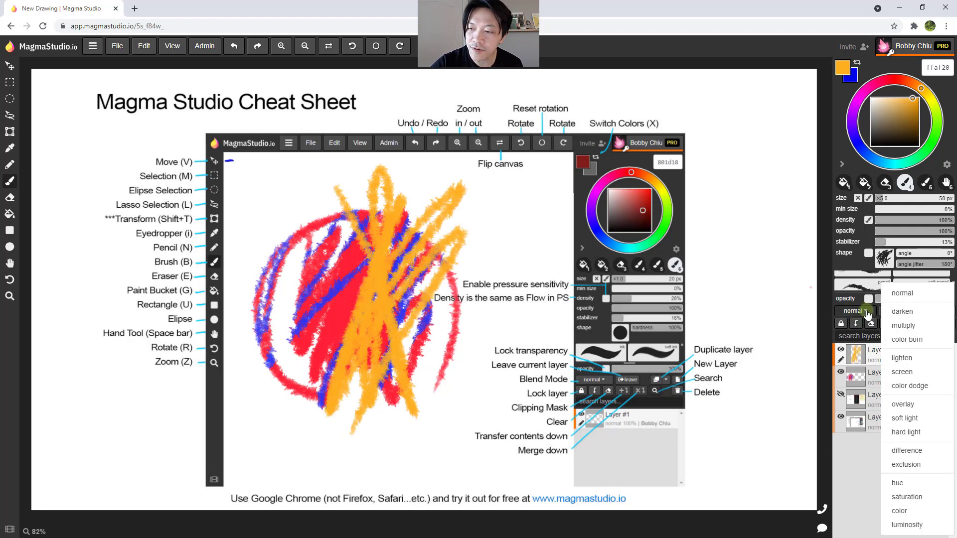
{"action": "left_click", "coordinate": [908, 326]}
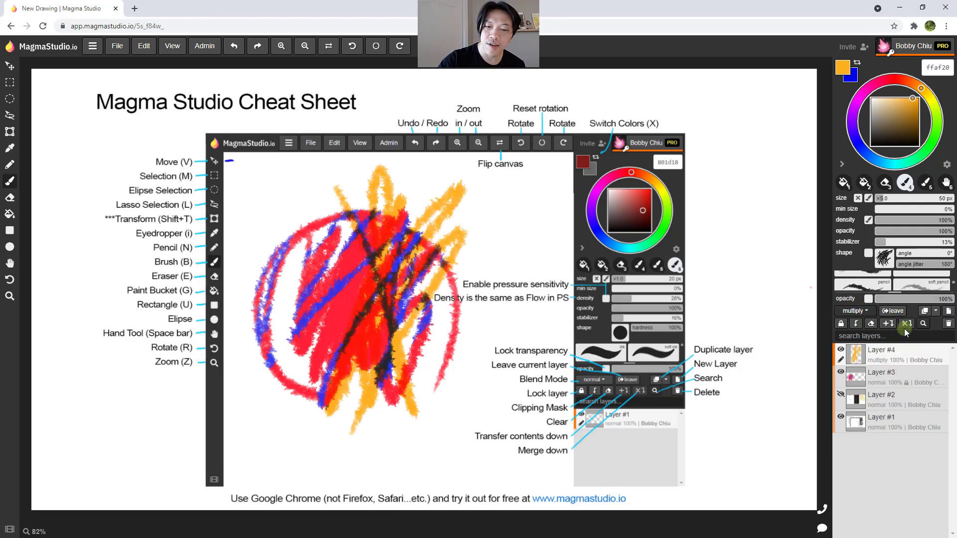
{"action": "left_click", "coordinate": [868, 312]}
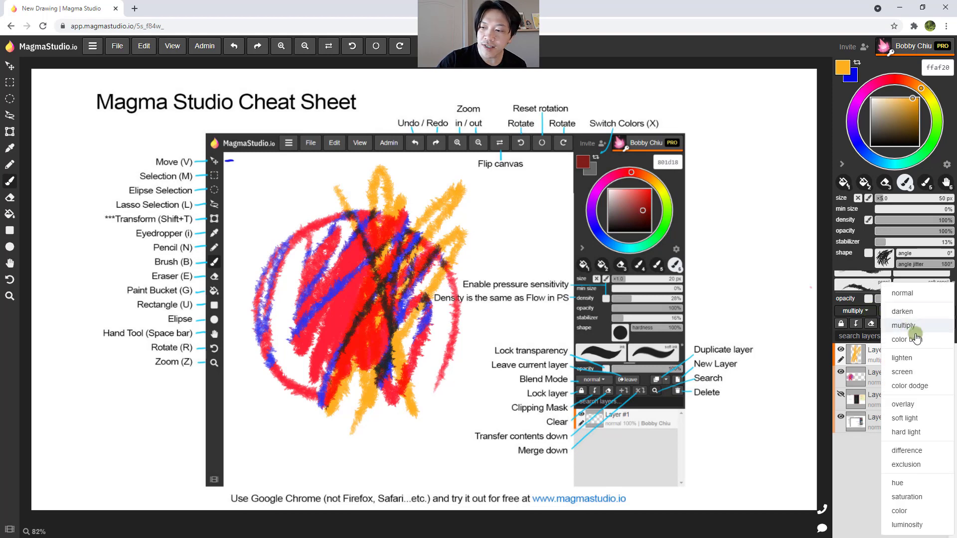
{"action": "left_click", "coordinate": [911, 372]}
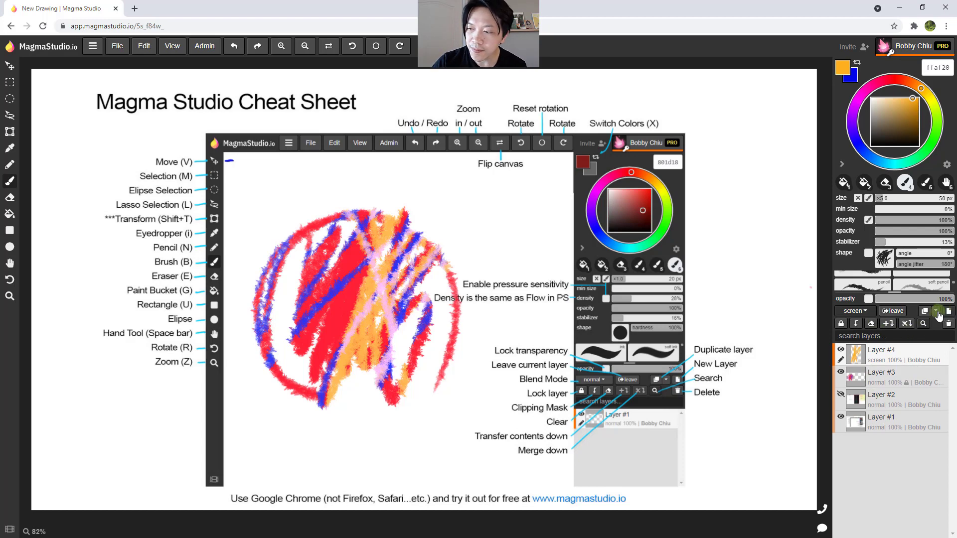
{"action": "key", "text": "ctrl+z"}
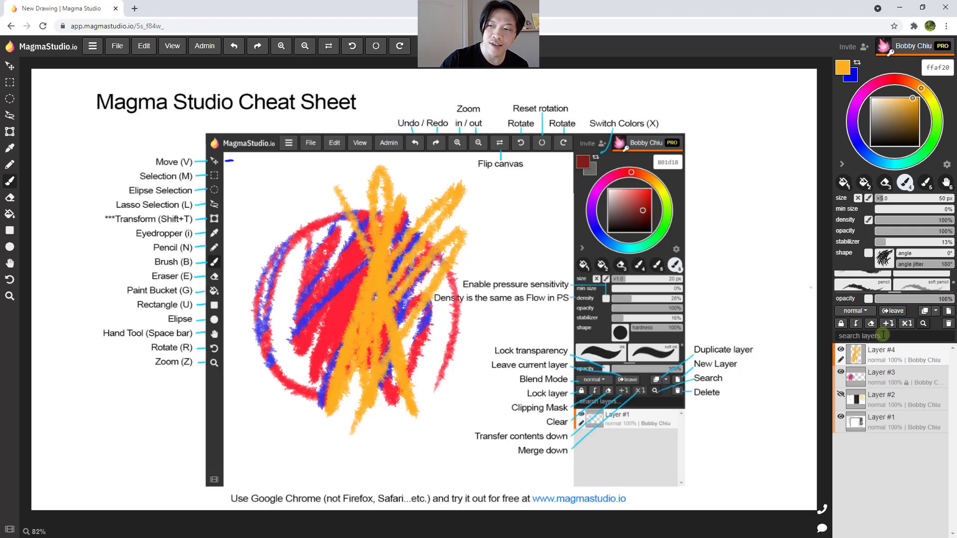
Leave Layer #4 to release its ownership, and claim it again as the active layer.
{"action": "left_click", "coordinate": [896, 311]}
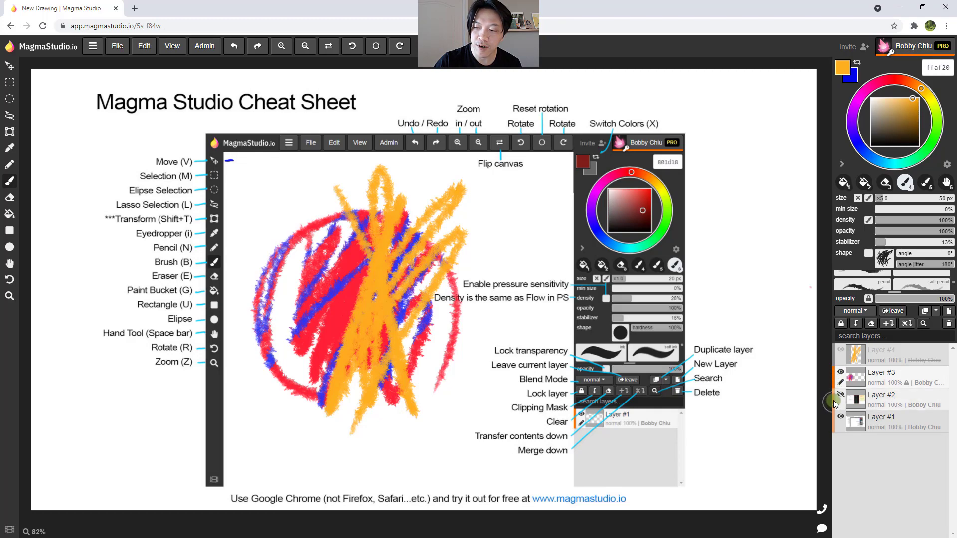
{"action": "left_click", "coordinate": [834, 399]}
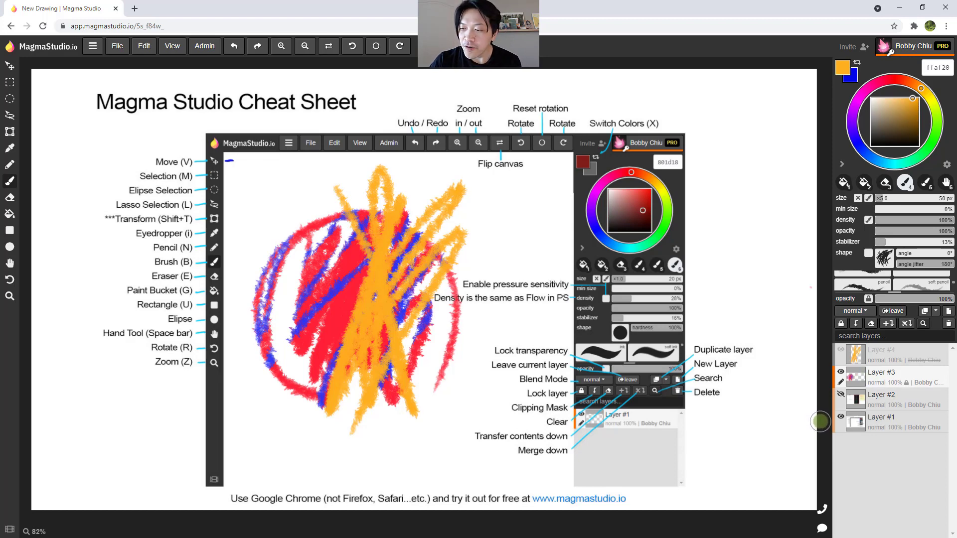
{"action": "left_click", "coordinate": [897, 354]}
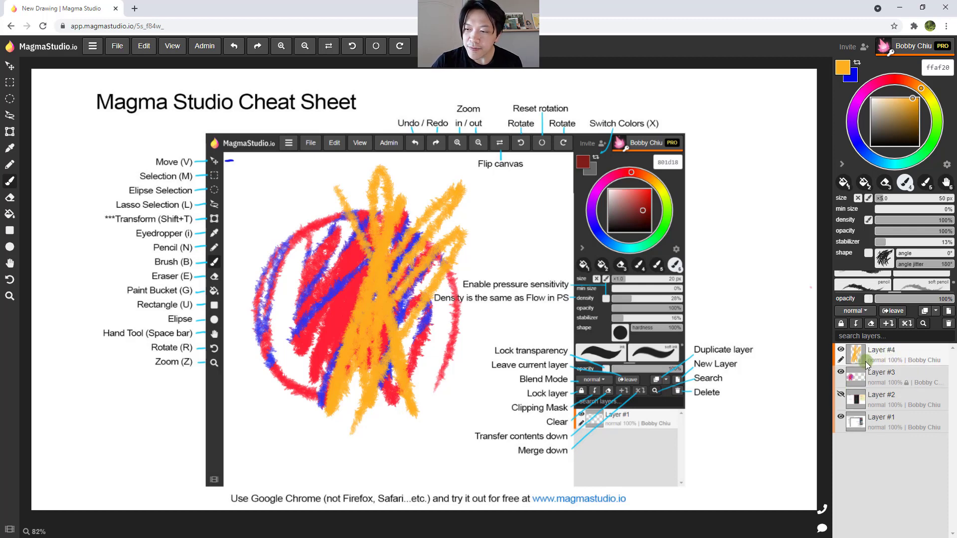
Duplicate Layer #4 and undo the duplication.
{"action": "left_click", "coordinate": [925, 312]}
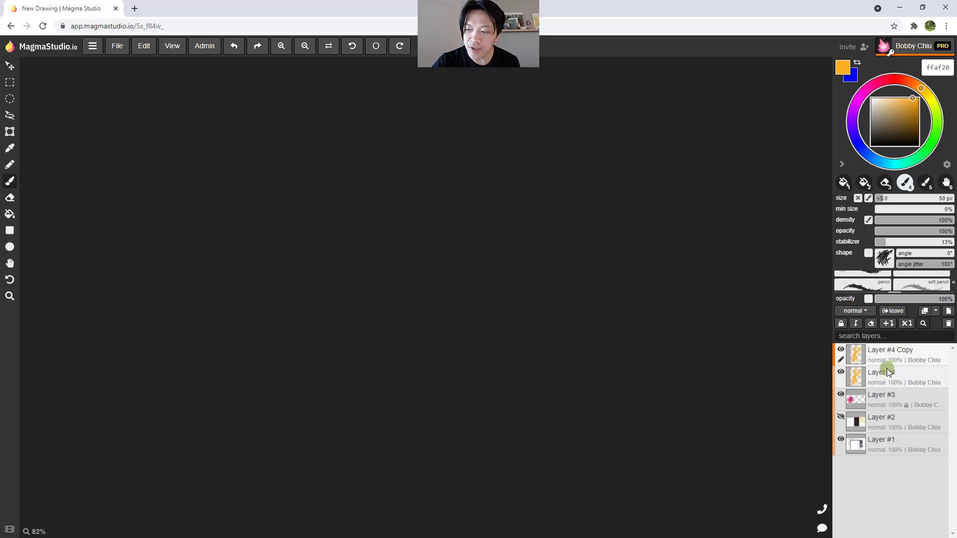
{"action": "key", "text": "ctrl+z"}
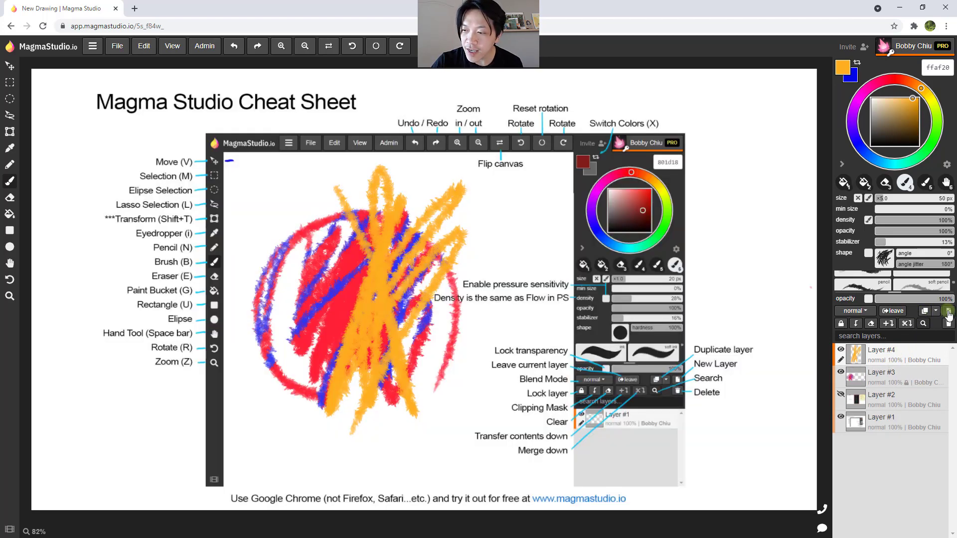
Add an empty layer above Layer #4 and rename Layer #4 as fly.
{"action": "left_click", "coordinate": [948, 313]}
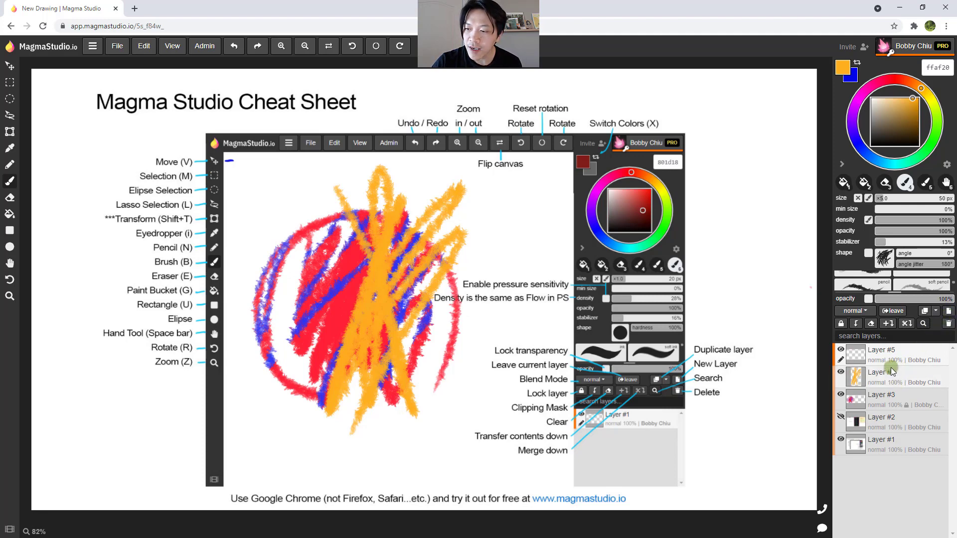
{"action": "left_click", "coordinate": [923, 323]}
{"action": "left_click", "coordinate": [922, 324]}
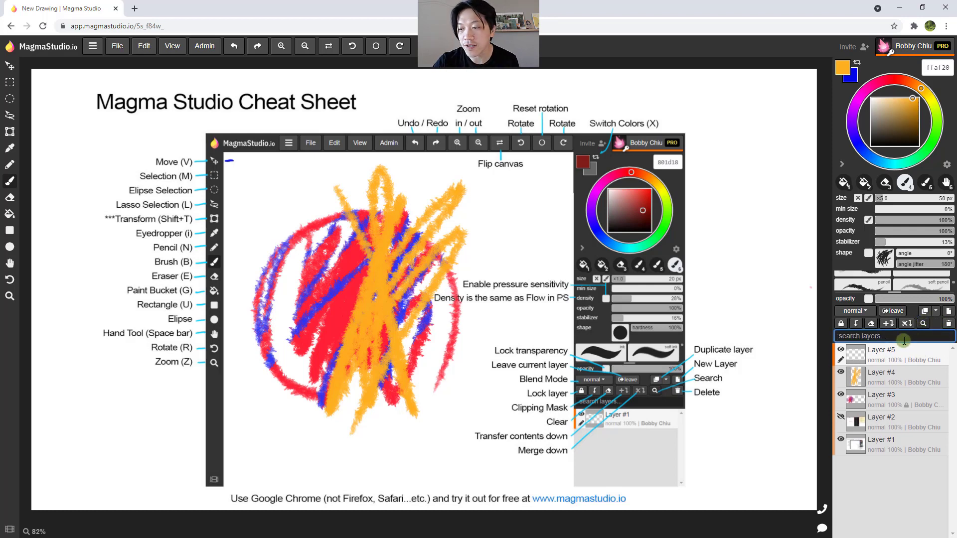
{"action": "double_click", "coordinate": [892, 376]}
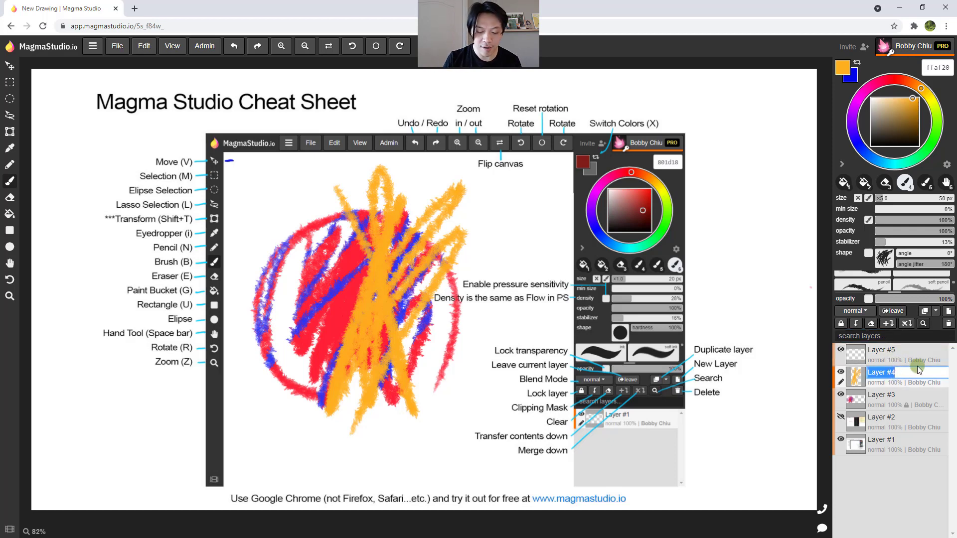
{"action": "type", "text": "fly"}
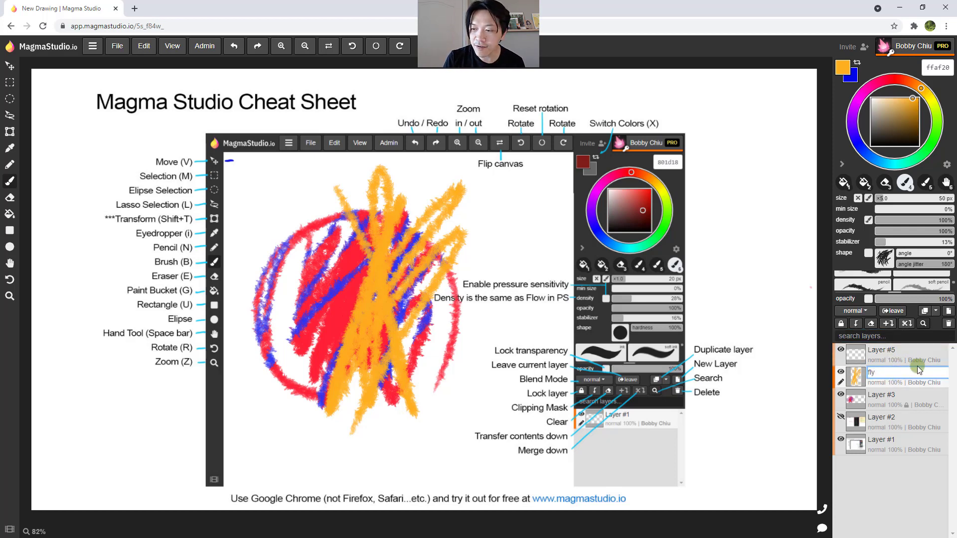
{"action": "key", "text": "Return"}
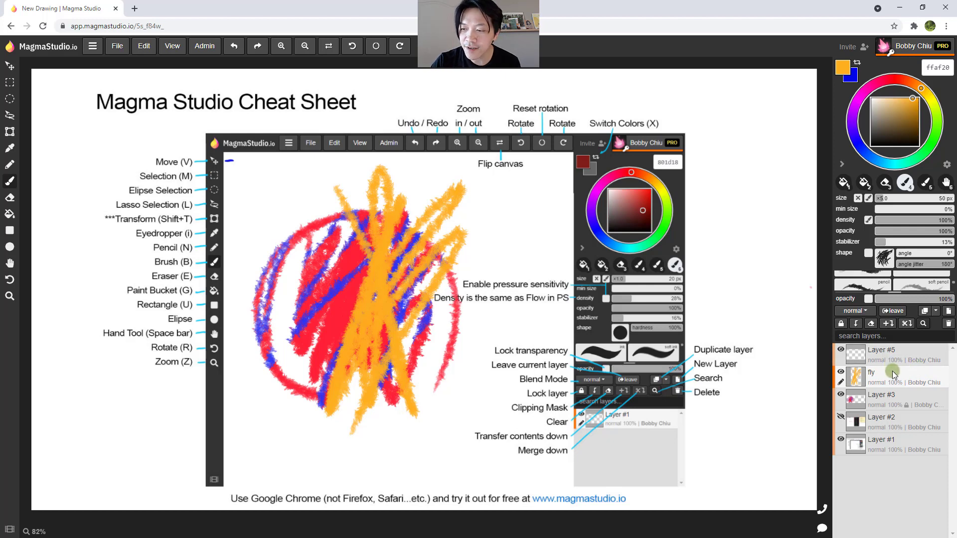
Search the layers for fly and clear the search.
{"action": "double_click", "coordinate": [922, 352]}
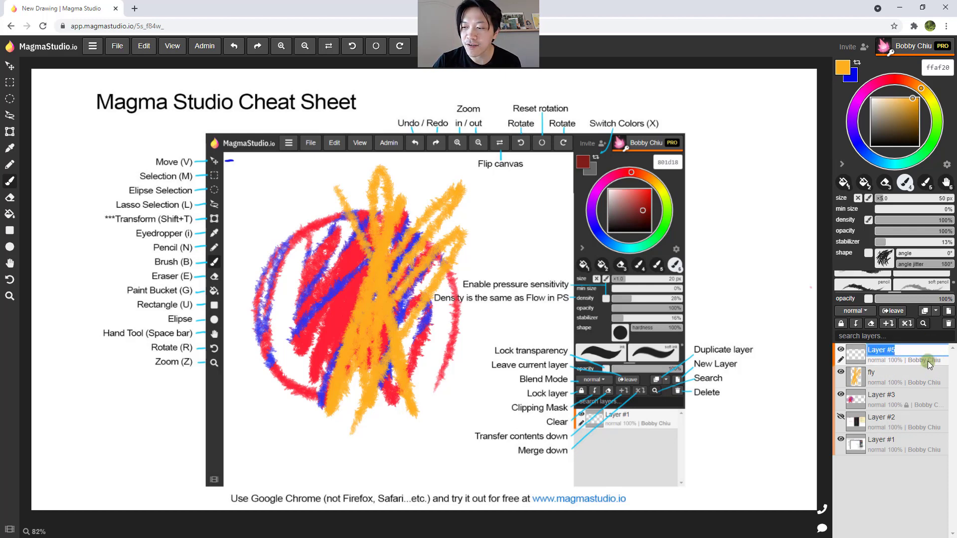
{"action": "left_click", "coordinate": [922, 335]}
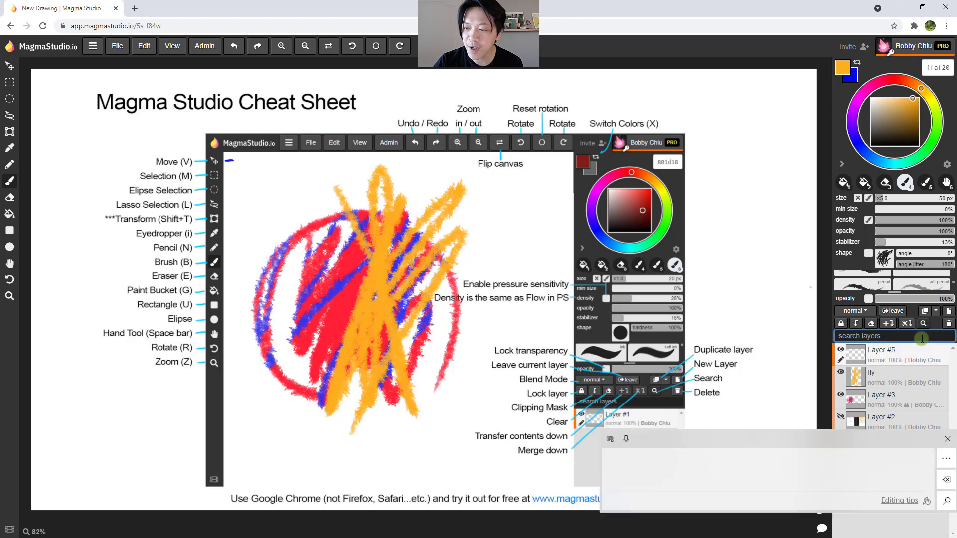
{"action": "type", "text": "fly"}
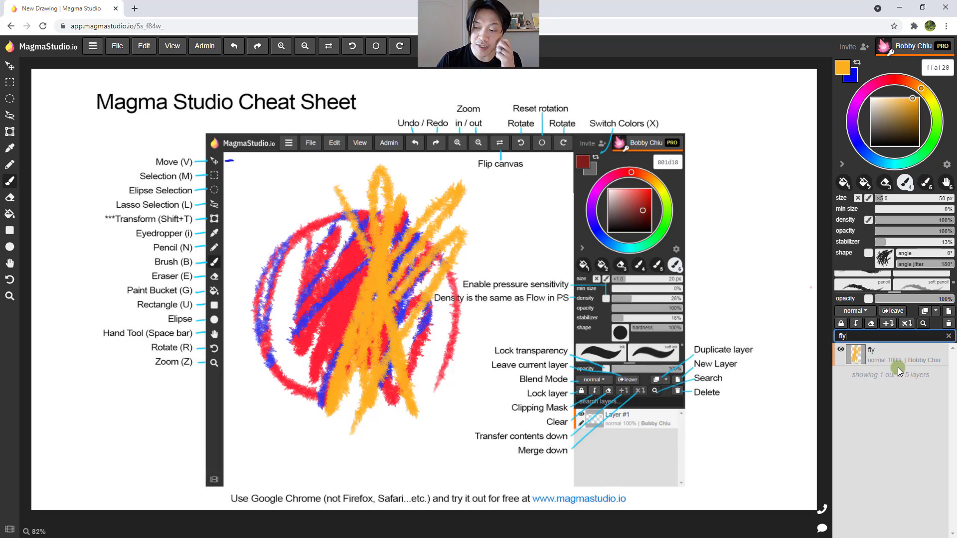
{"action": "key", "text": "BackSpace"}
{"action": "key", "text": "BackSpace"}
{"action": "key", "text": "BackSpace"}
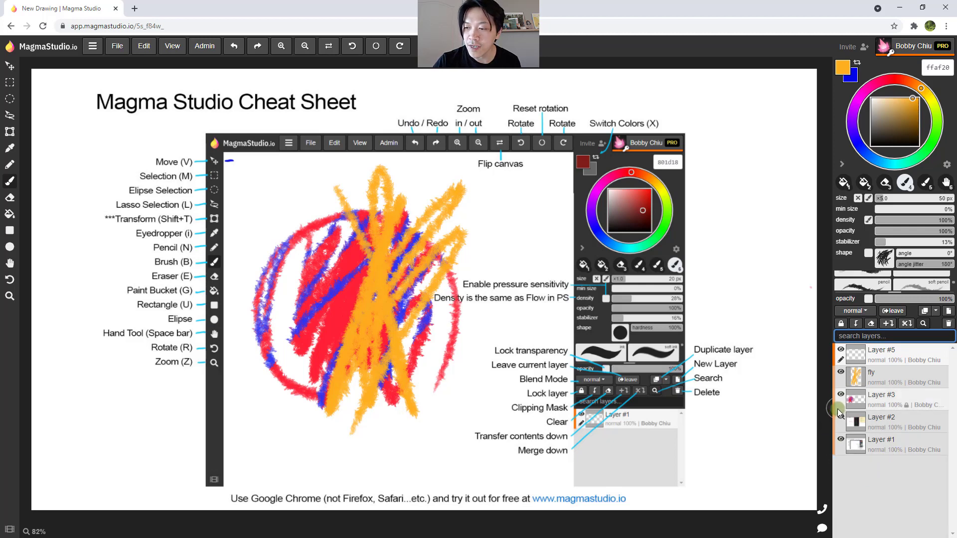
Lock Layer #5, try painting on it, and unlock it again.
{"action": "left_click", "coordinate": [821, 421]}
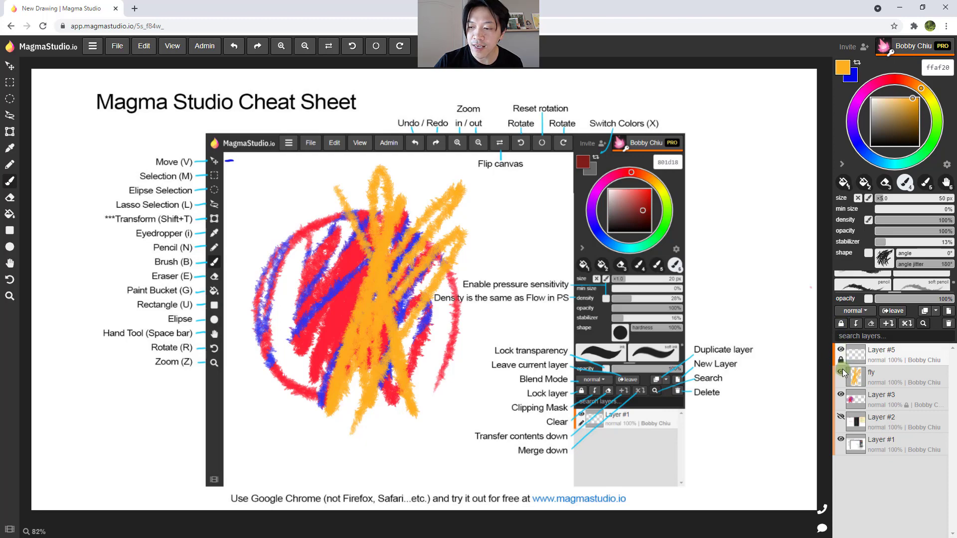
{"action": "left_click", "coordinate": [761, 359]}
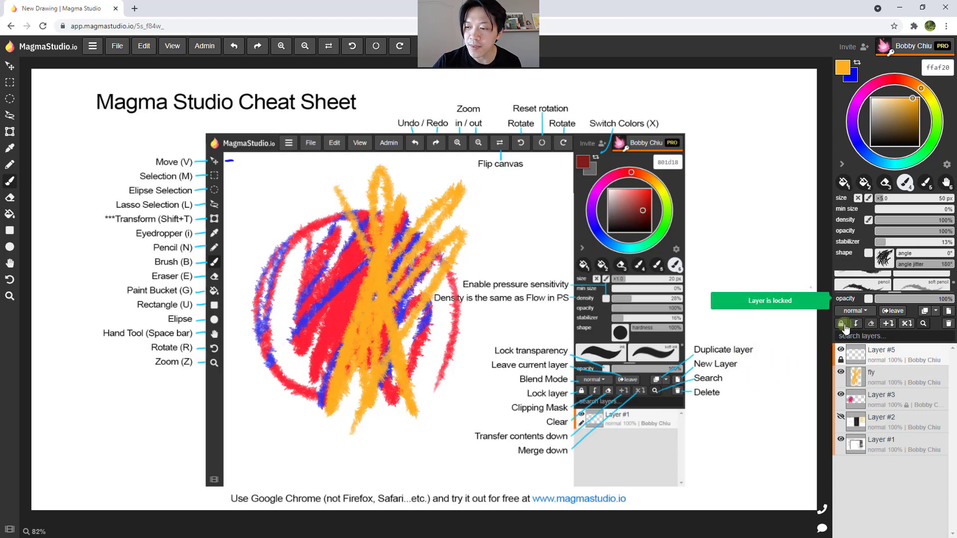
{"action": "left_click", "coordinate": [841, 323]}
Clip Layer #5 to the fly layer and paint pink ff209d strokes over the orange scribble.
{"action": "left_click", "coordinate": [857, 323]}
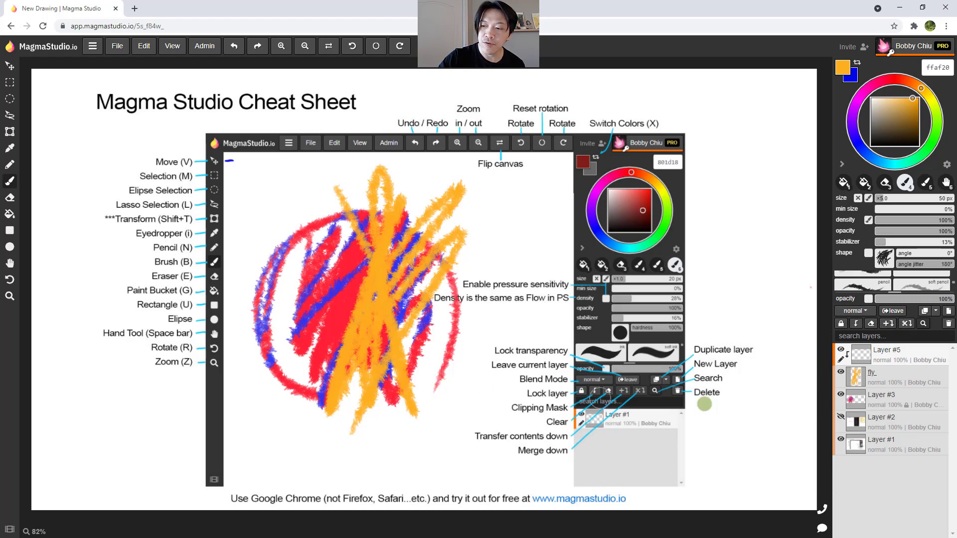
{"action": "left_click", "coordinate": [866, 91]}
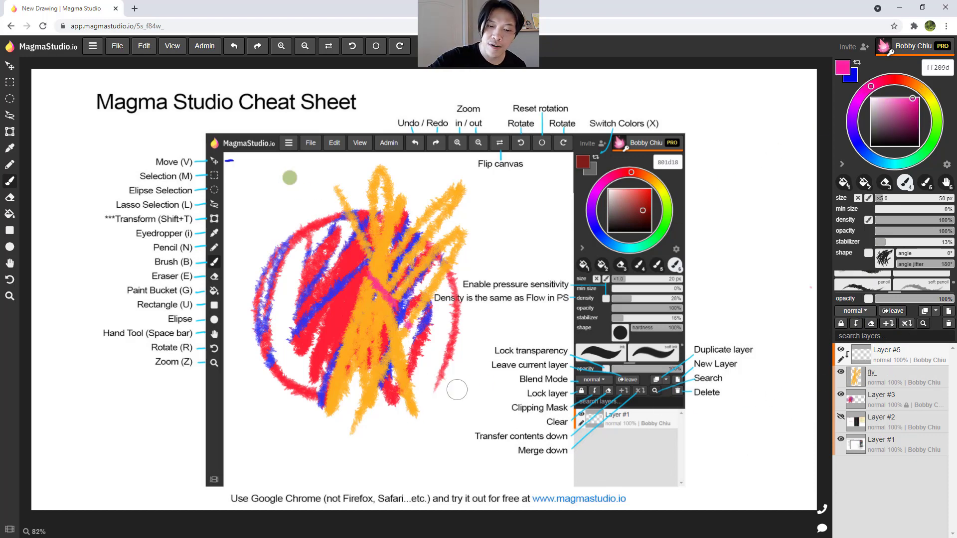
{"action": "mouse_move", "coordinate": [411, 321]}
{"action": "left_mouse_down"}
{"action": "mouse_move", "coordinate": [331, 178]}
{"action": "mouse_move", "coordinate": [438, 344]}
{"action": "mouse_move", "coordinate": [398, 359]}
{"action": "mouse_move", "coordinate": [344, 183]}
{"action": "mouse_move", "coordinate": [369, 411]}
{"action": "left_mouse_up"}
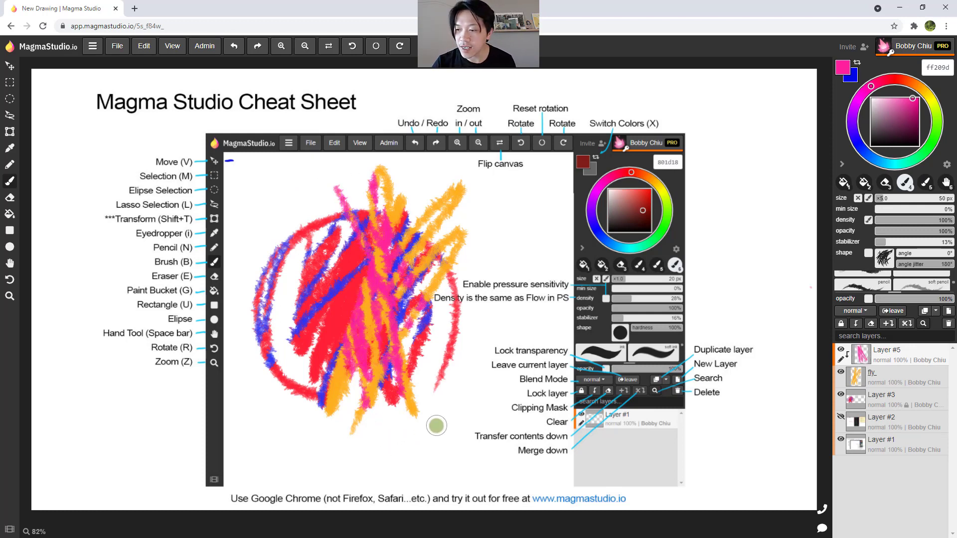
Undo the last pink strokes and repaint pink ff209d strokes over the orange scribble on the clipped Layer #5.
{"action": "key", "text": "ctrl+z"}
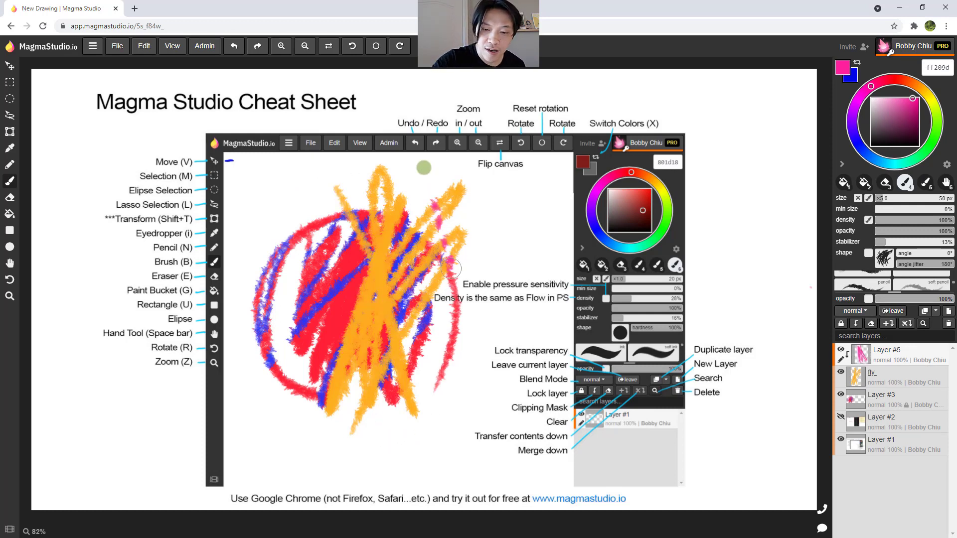
{"action": "mouse_move", "coordinate": [382, 166]}
{"action": "left_mouse_down"}
{"action": "mouse_move", "coordinate": [427, 360]}
{"action": "mouse_move", "coordinate": [339, 186]}
{"action": "mouse_move", "coordinate": [427, 389]}
{"action": "mouse_move", "coordinate": [333, 291]}
{"action": "mouse_move", "coordinate": [388, 415]}
{"action": "mouse_move", "coordinate": [376, 438]}
{"action": "left_mouse_up"}
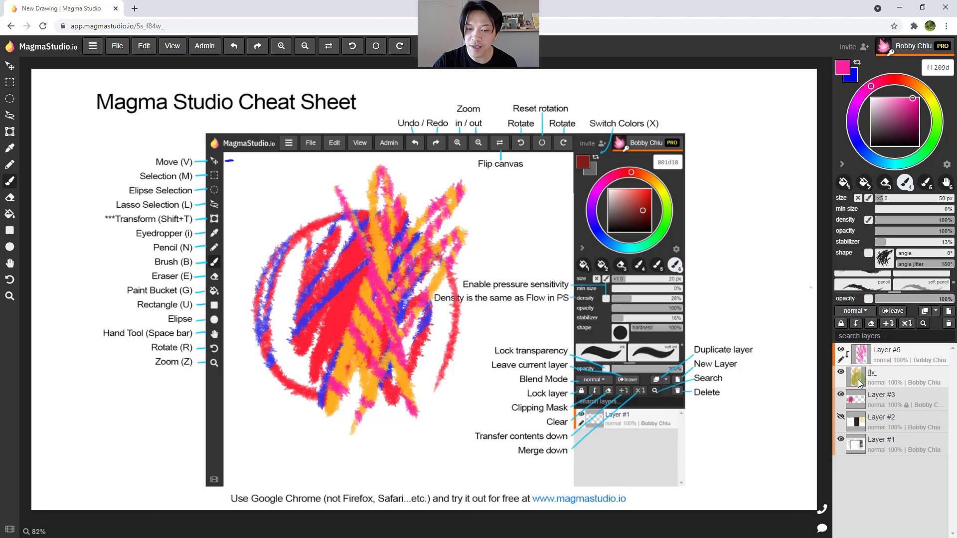
Toggle Layer #5's clipping to the fly layer off and on several times, leaving Layer #5 unclipped.
{"action": "left_click", "coordinate": [851, 374]}
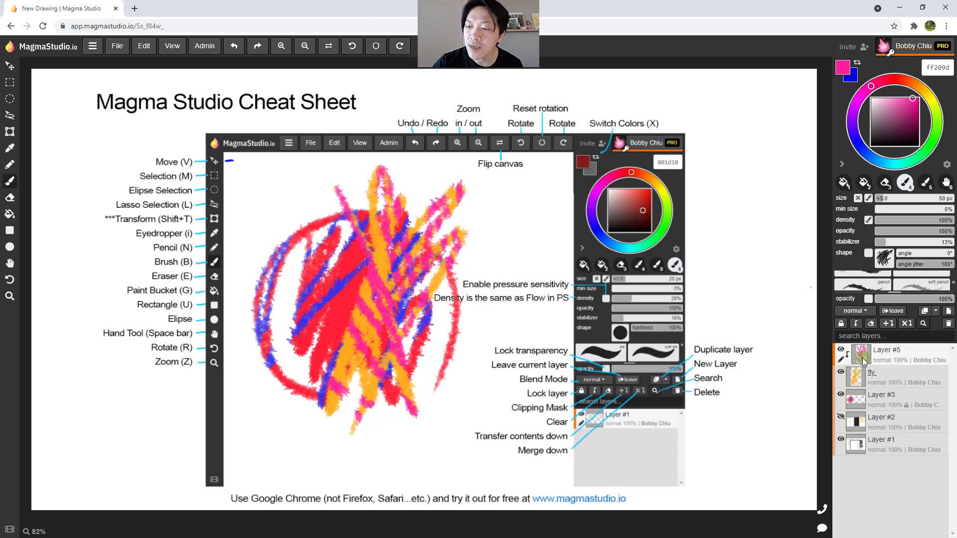
{"action": "left_click", "coordinate": [856, 324]}
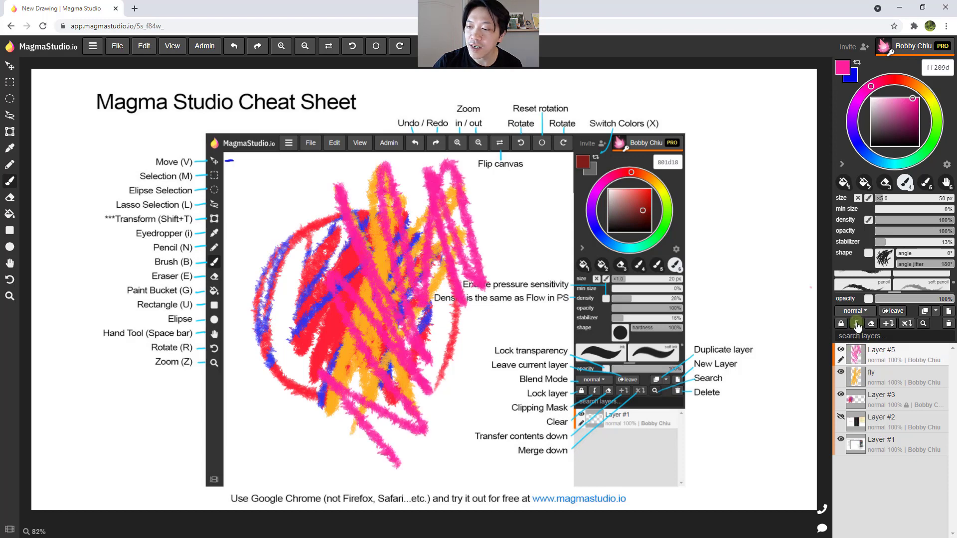
{"action": "left_click", "coordinate": [857, 325]}
{"action": "left_click", "coordinate": [856, 325]}
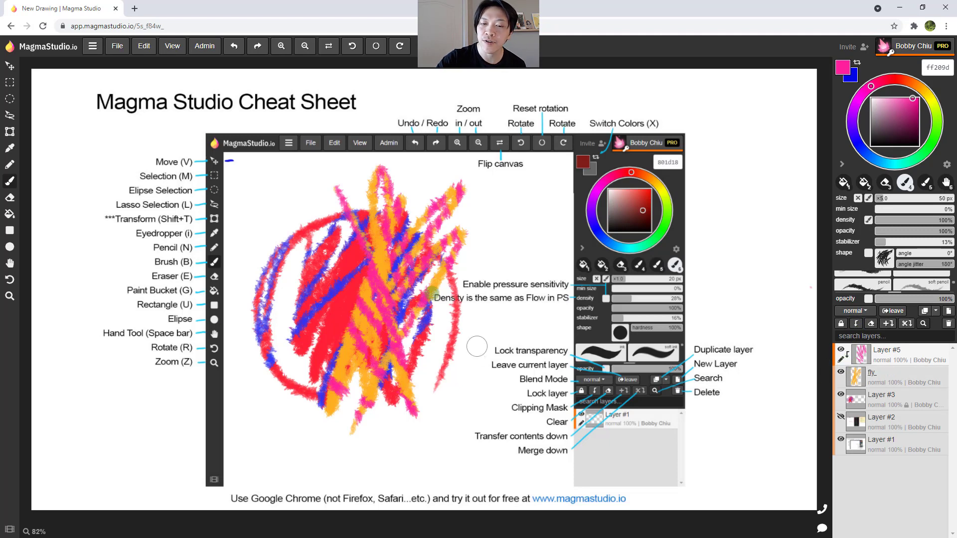
{"action": "left_click", "coordinate": [862, 352]}
{"action": "left_click", "coordinate": [856, 324]}
{"action": "left_click", "coordinate": [855, 324]}
{"action": "left_click", "coordinate": [856, 323]}
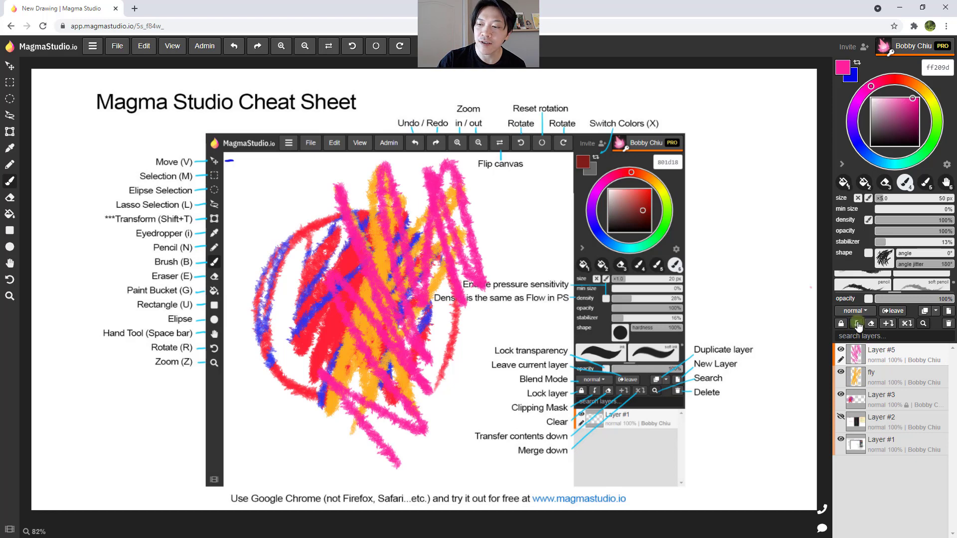
{"action": "left_click", "coordinate": [856, 325]}
{"action": "left_click", "coordinate": [857, 324]}
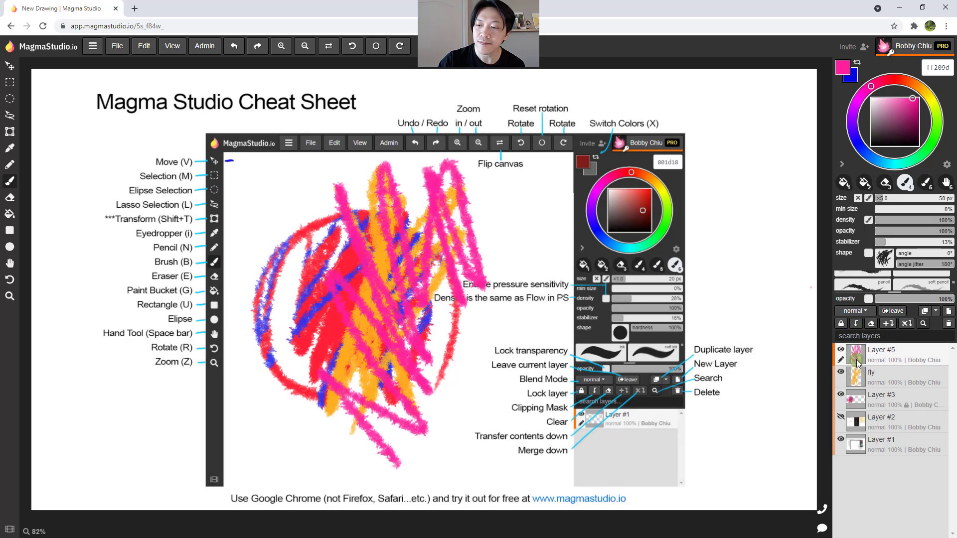
Clear Layer #5 and undo it, and merge Layer #5 down into the fly layer and undo the merge.
{"action": "left_click", "coordinate": [870, 324]}
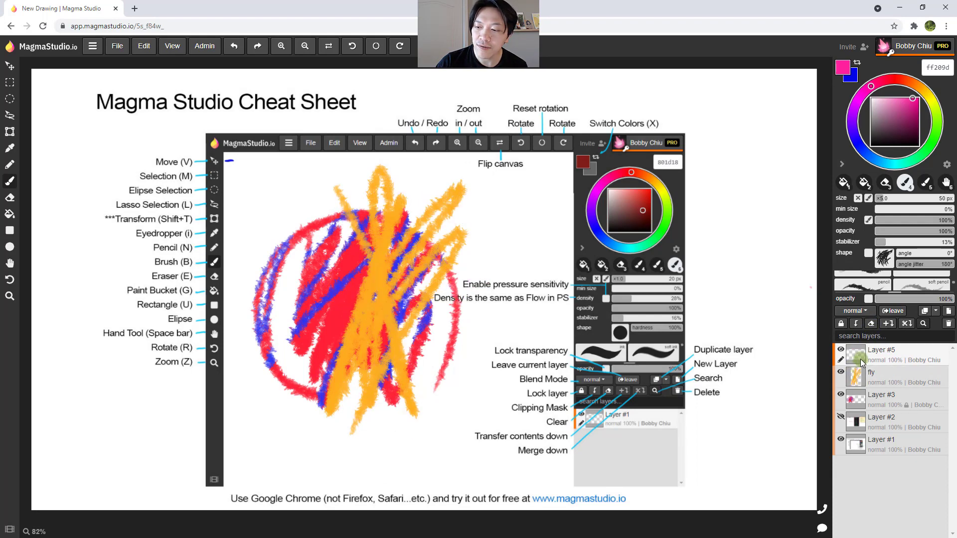
{"action": "key", "text": "ctrl+z"}
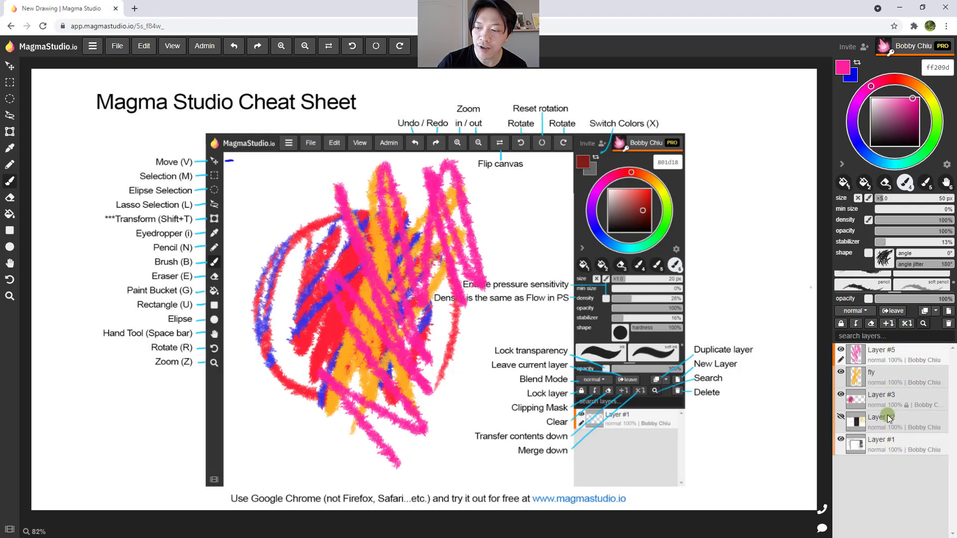
{"action": "left_click", "coordinate": [906, 324]}
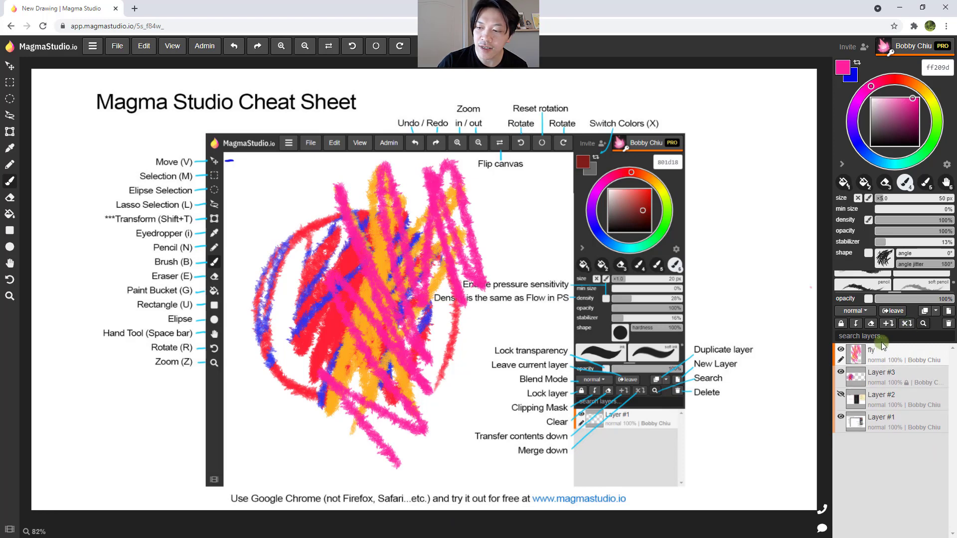
{"action": "left_click", "coordinate": [852, 356]}
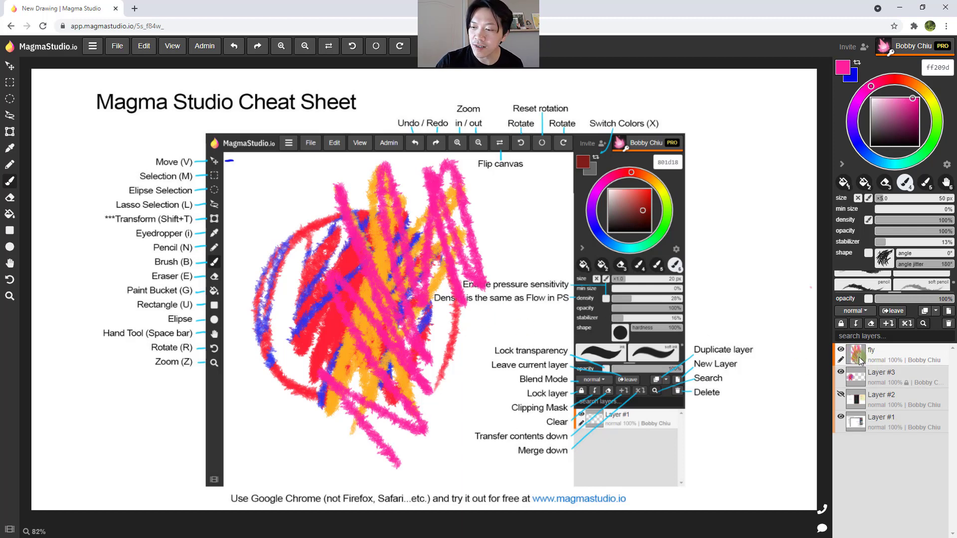
{"action": "key", "text": "ctrl+z"}
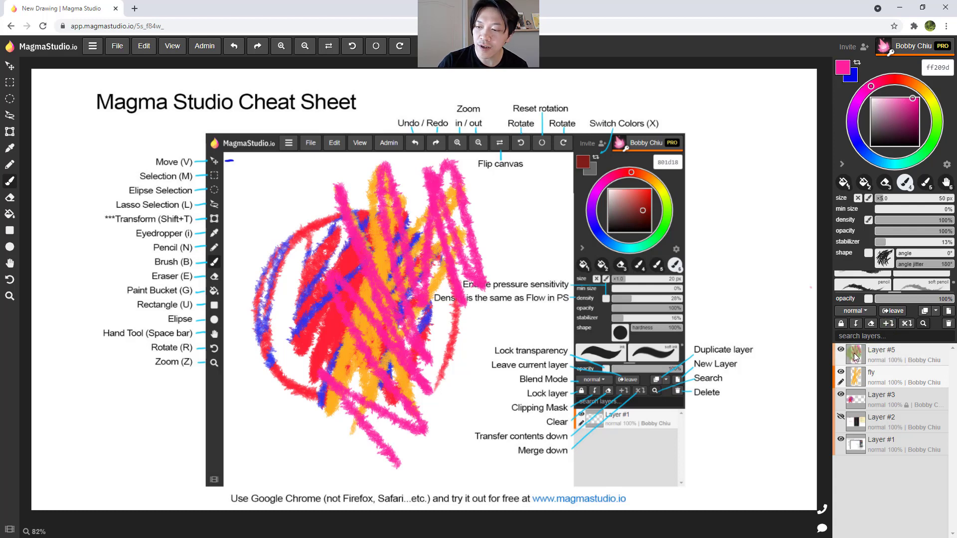
Transfer the fly layer's contents down to Layer #3 and undo the transfer.
{"action": "left_click", "coordinate": [887, 323]}
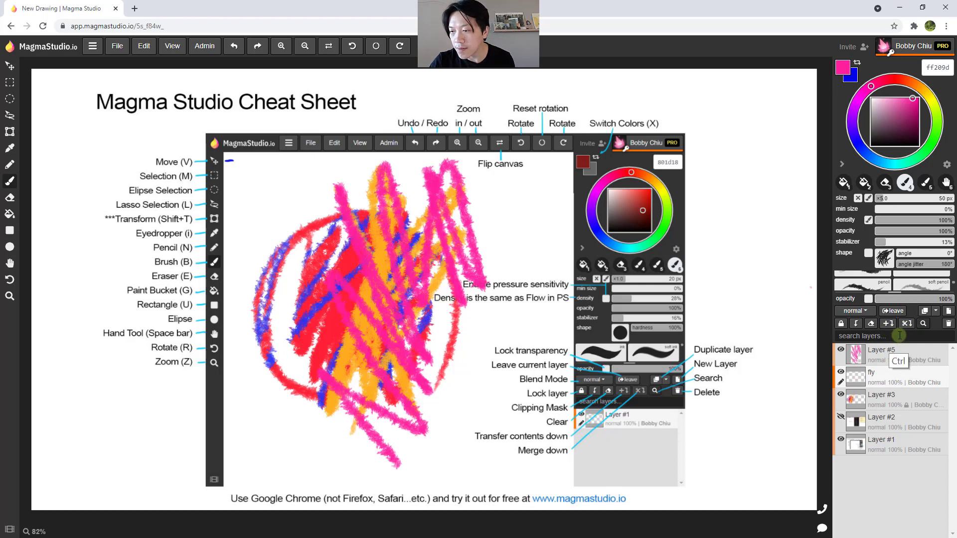
{"action": "key", "text": "ctrl+z"}
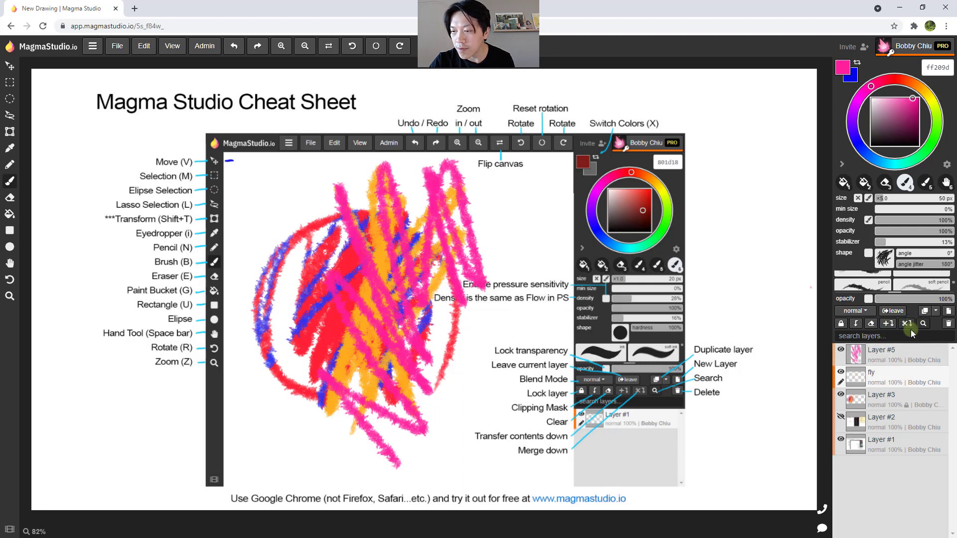
Transfer the contents of Layer #5 down to the fly layer, keeping Layer #5 as a separate layer.
{"action": "double_click", "coordinate": [901, 355]}
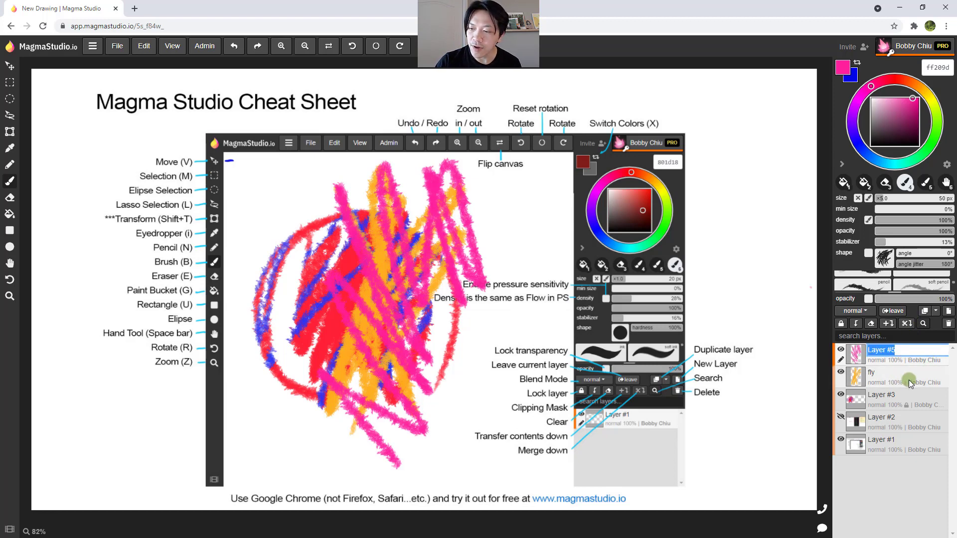
{"action": "key", "text": "Return"}
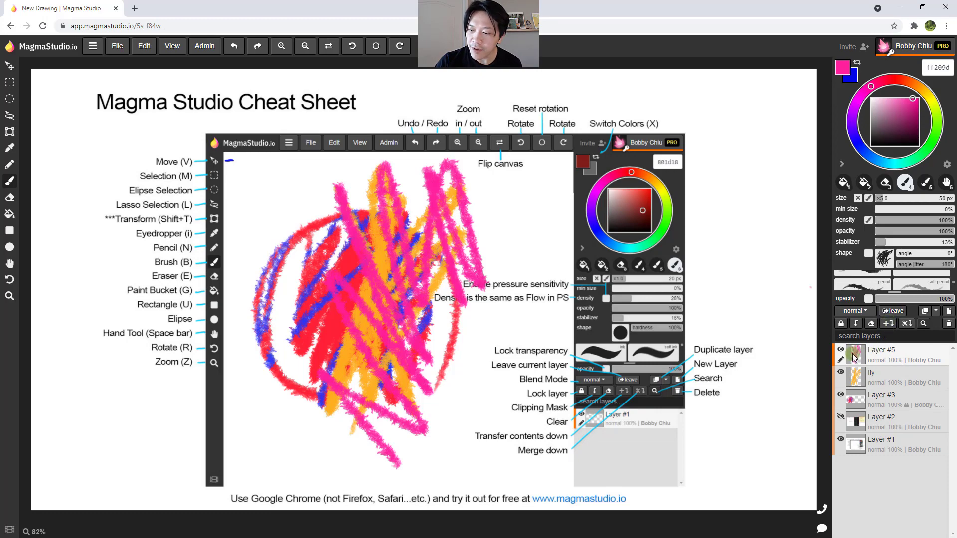
{"action": "left_click", "coordinate": [888, 324]}
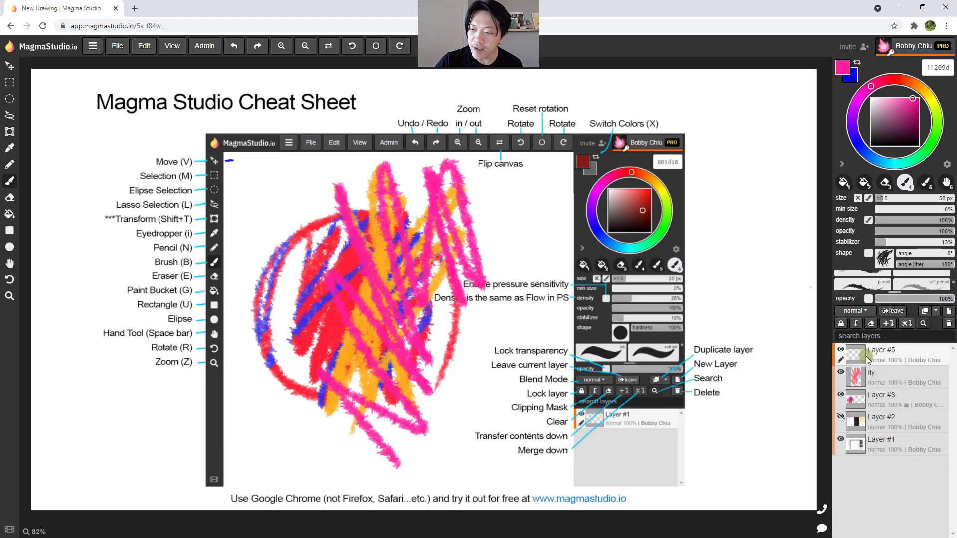
{"action": "left_click", "coordinate": [883, 350]}
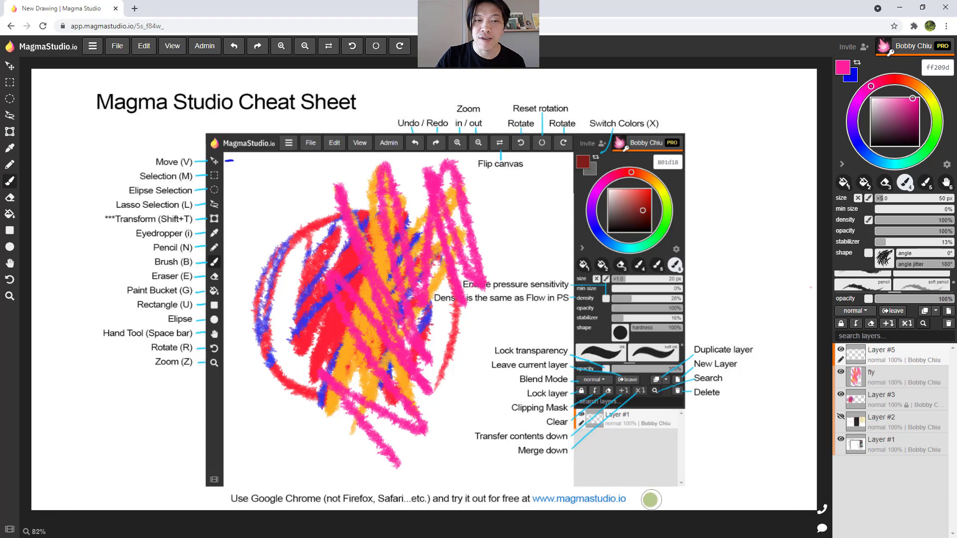
Hide the fly layer, Layer #3 and Layer #1, and show Layer #2 with the hotkey instructions.
{"action": "left_click", "coordinate": [841, 373]}
{"action": "left_click", "coordinate": [841, 394]}
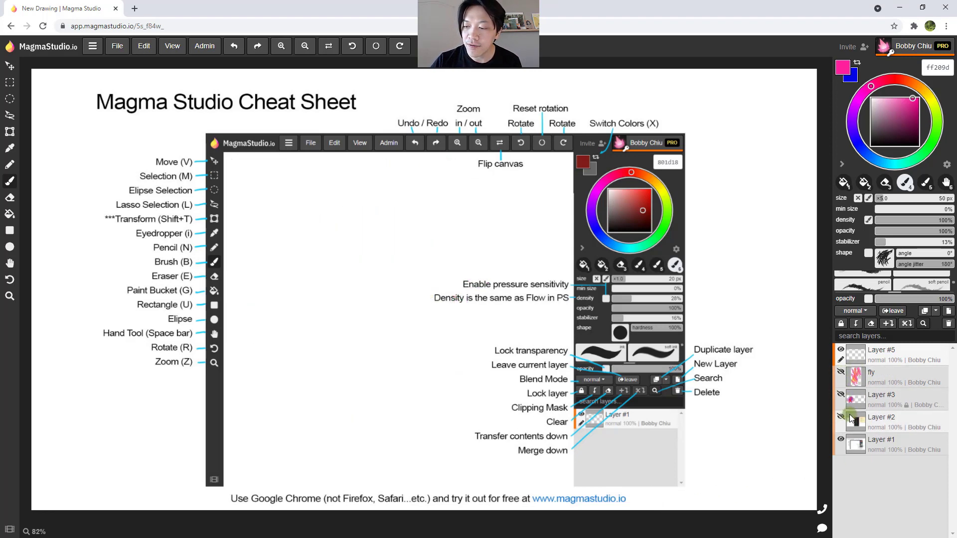
{"action": "left_click", "coordinate": [841, 417]}
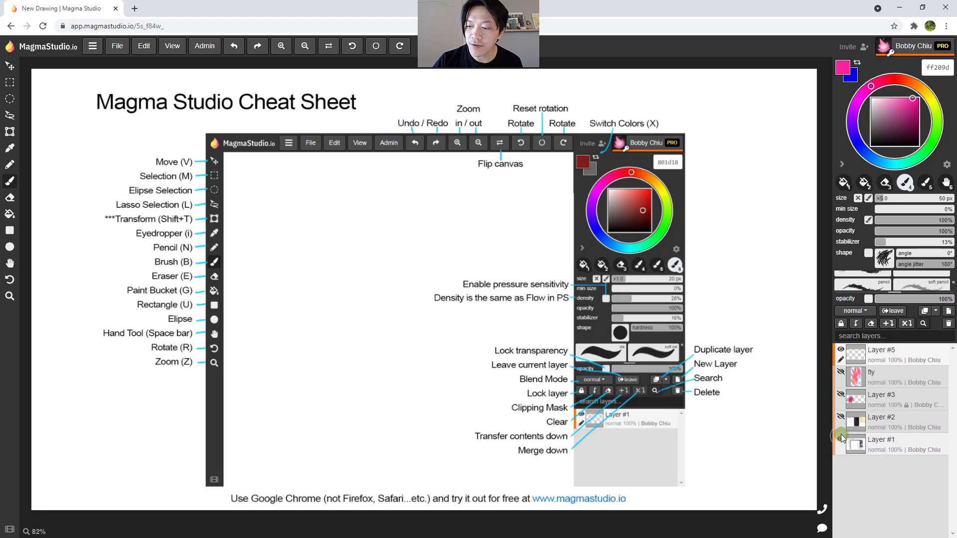
{"action": "left_click", "coordinate": [841, 440]}
{"action": "left_click", "coordinate": [841, 417]}
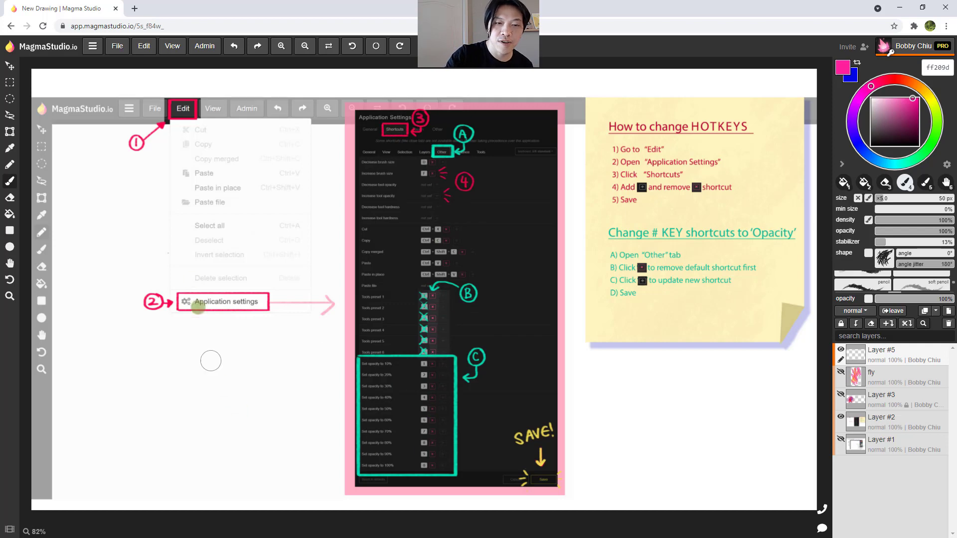
Open the application settings and look through the View, Selection, Layers, Other, Sequence and Tools keyboard shortcuts.
{"action": "left_click", "coordinate": [152, 48]}
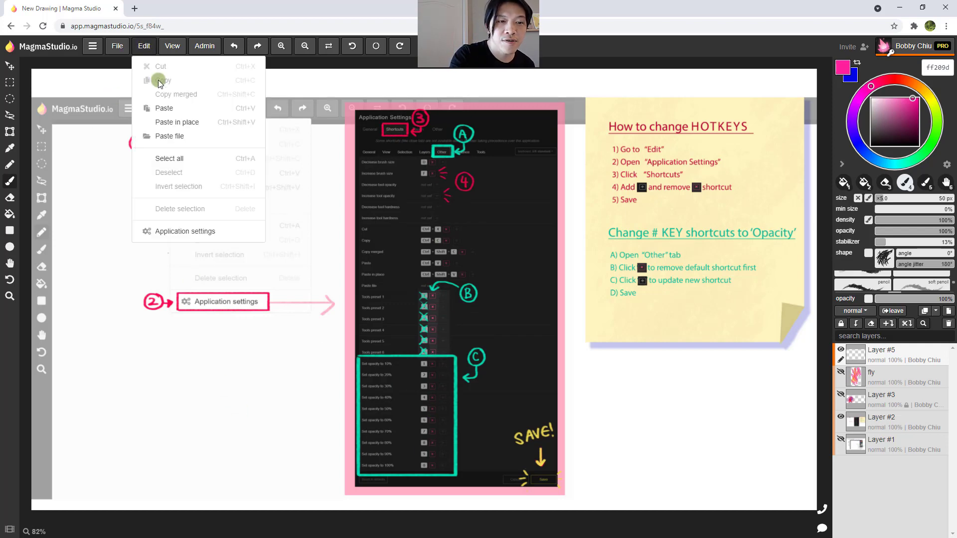
{"action": "left_click", "coordinate": [189, 234]}
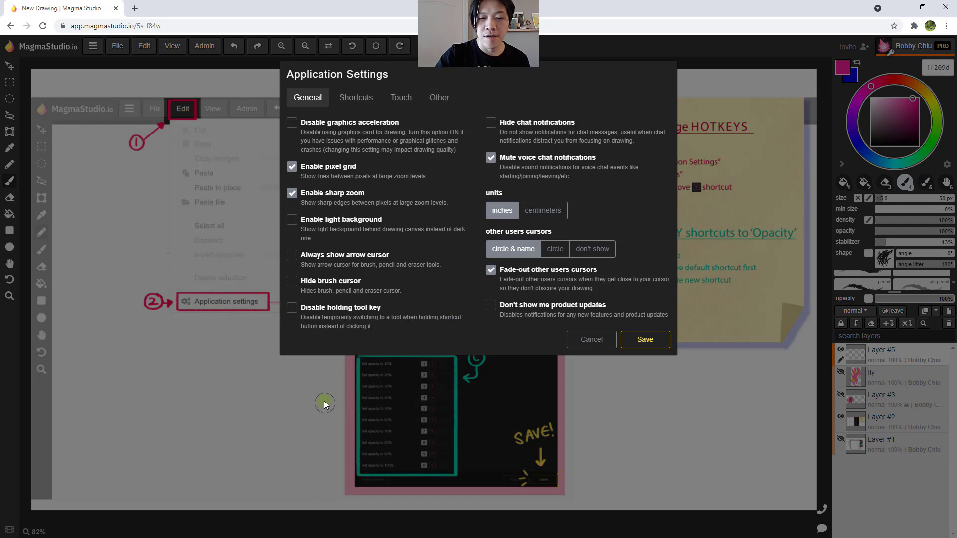
{"action": "left_click", "coordinate": [360, 98]}
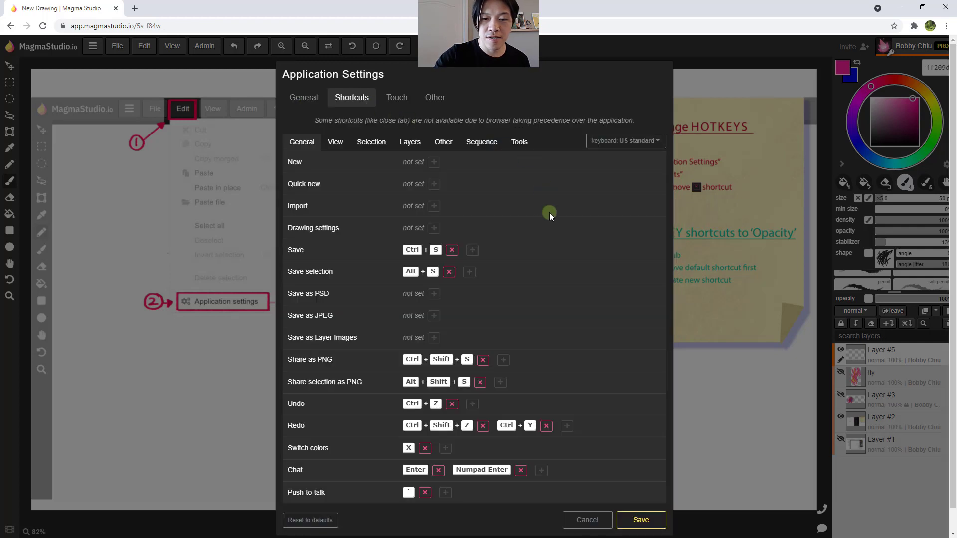
{"action": "left_click", "coordinate": [342, 145]}
{"action": "left_click", "coordinate": [376, 143]}
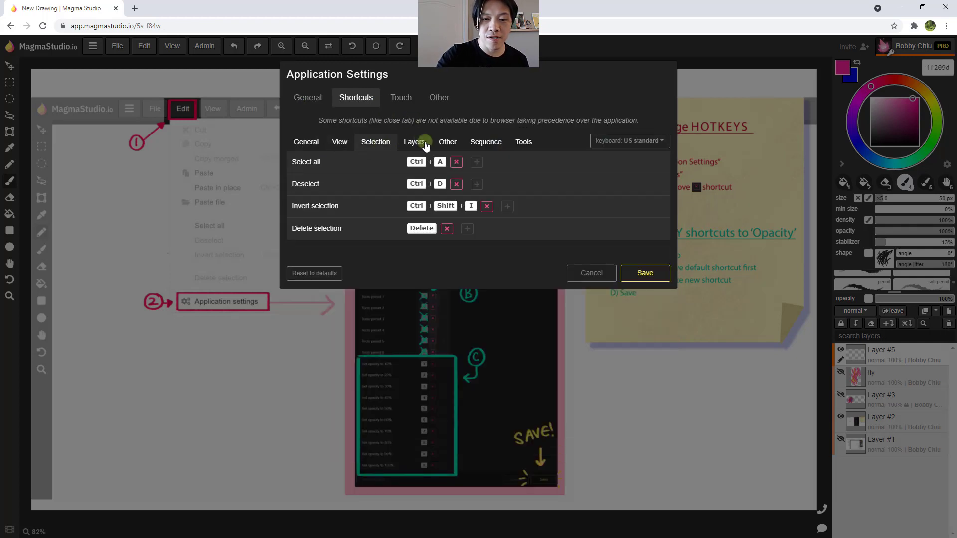
{"action": "left_click", "coordinate": [414, 144]}
{"action": "left_click", "coordinate": [448, 143]}
{"action": "left_click", "coordinate": [481, 143]}
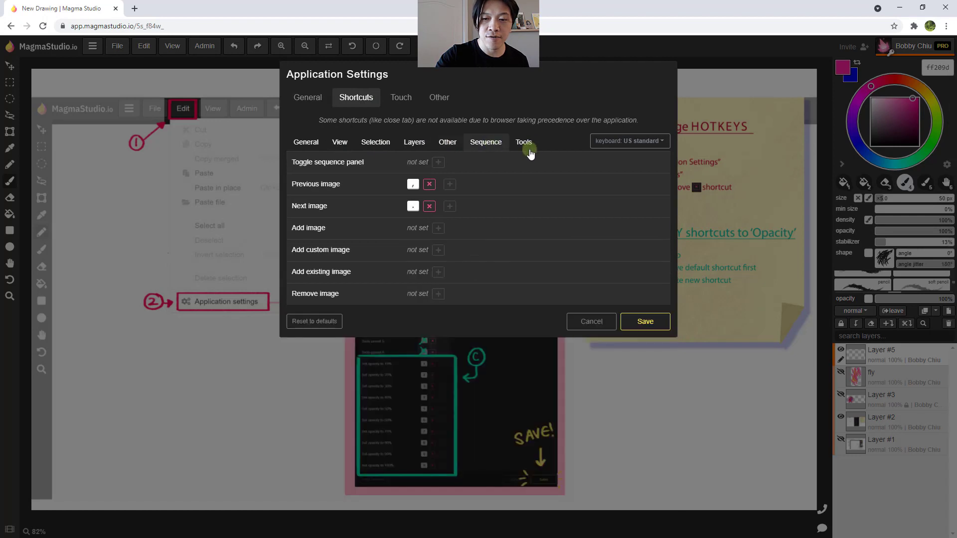
{"action": "left_click", "coordinate": [519, 143]}
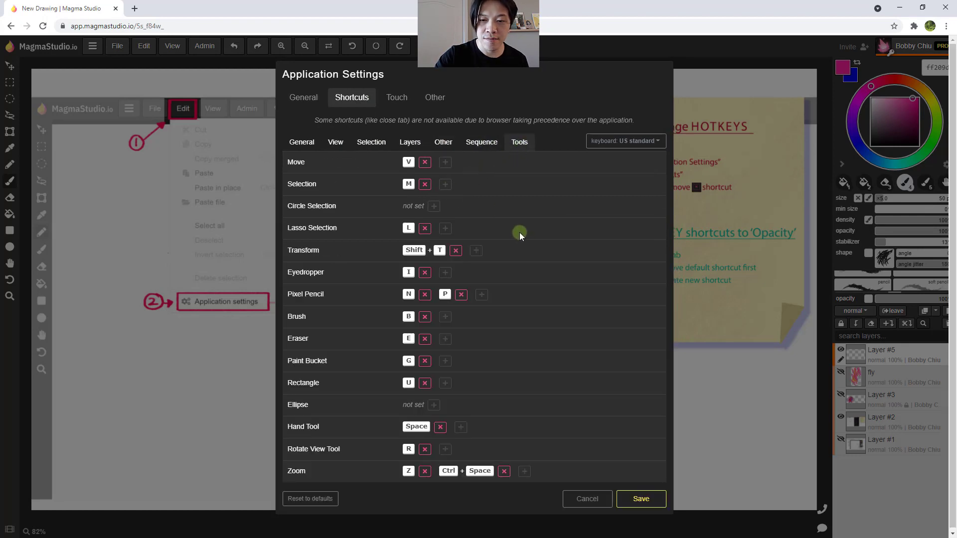
Examine the Other shortcuts from brush size down to the opacity percentages, and close the settings without saving.
{"action": "left_click", "coordinate": [442, 142]}
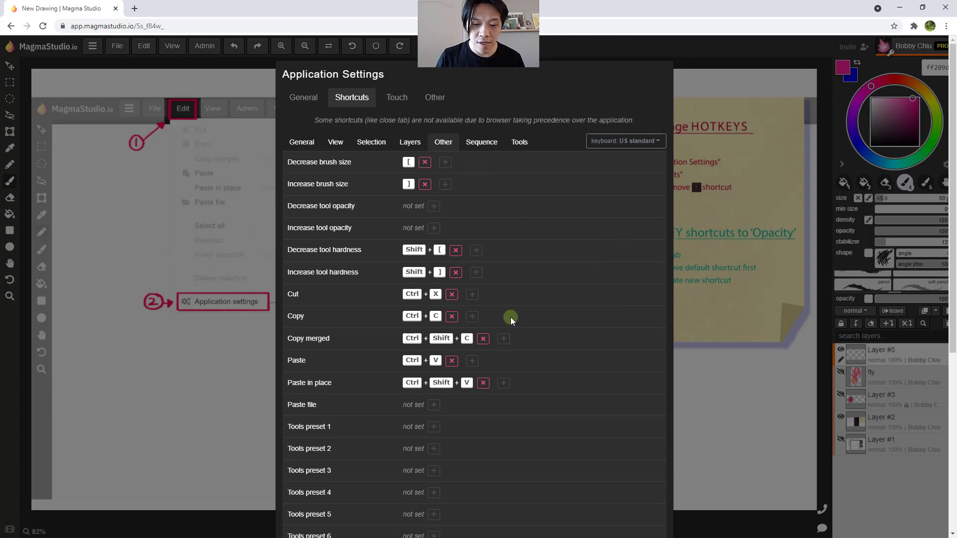
{"action": "scroll", "coordinate": [510, 317], "scroll_direction": "down", "scroll_amount": 6}
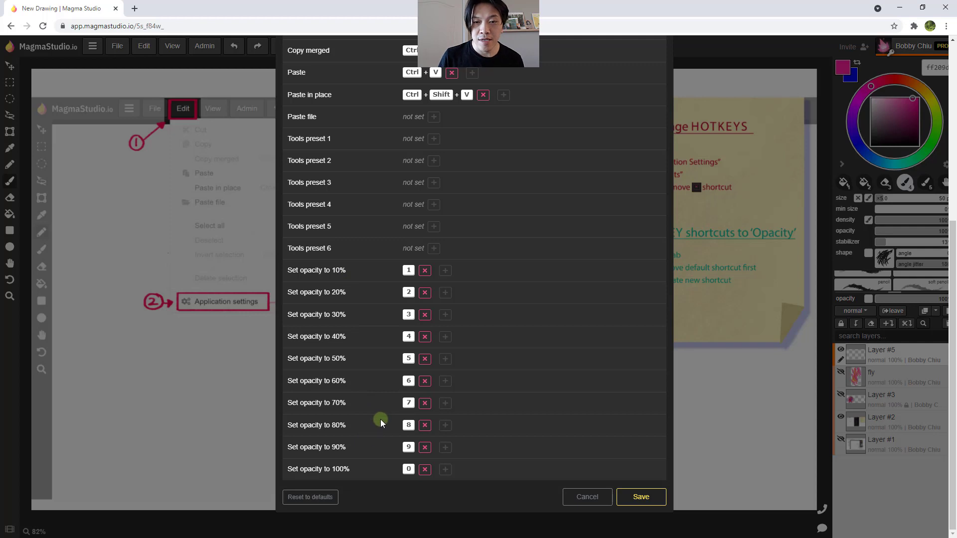
{"action": "scroll", "coordinate": [393, 367], "scroll_direction": "up", "scroll_amount": 6}
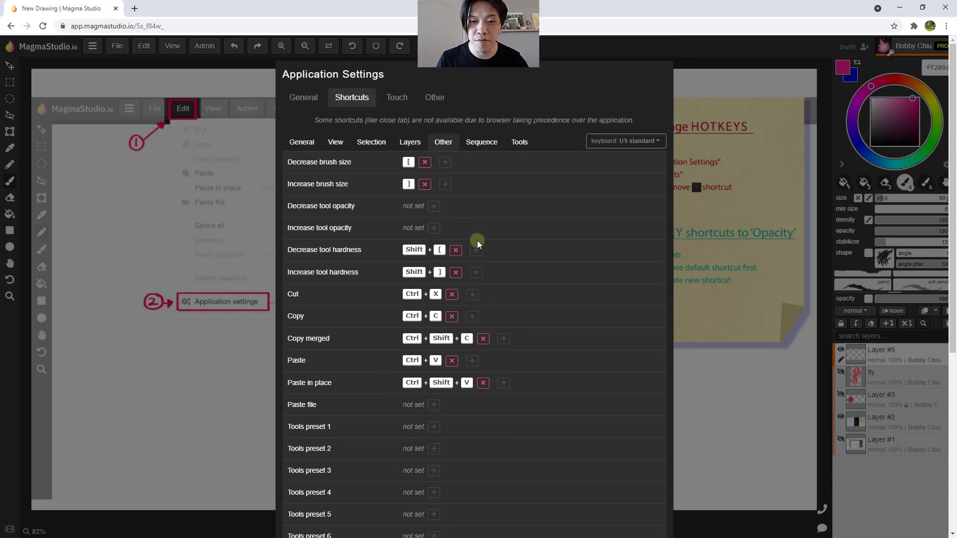
{"action": "scroll", "coordinate": [477, 240], "scroll_direction": "down", "scroll_amount": 6}
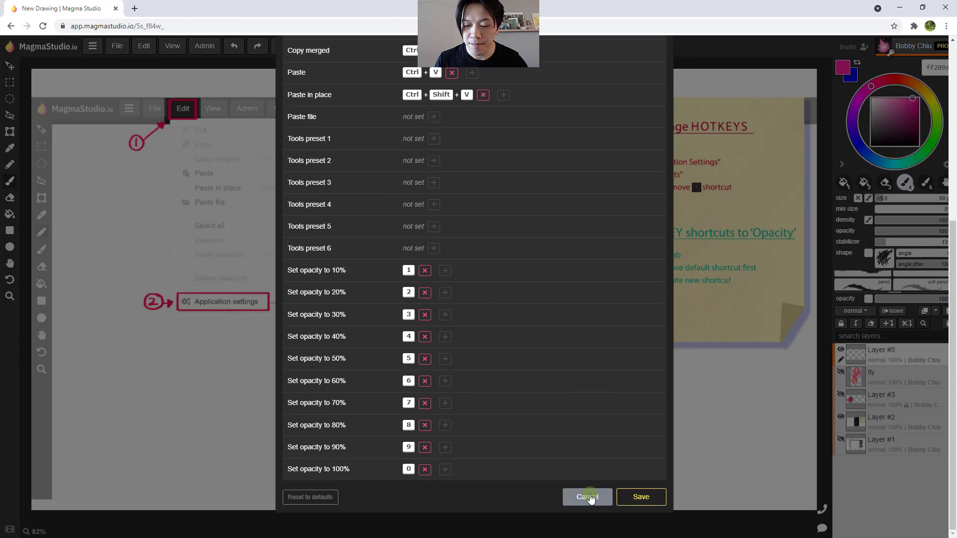
{"action": "left_click", "coordinate": [589, 496]}
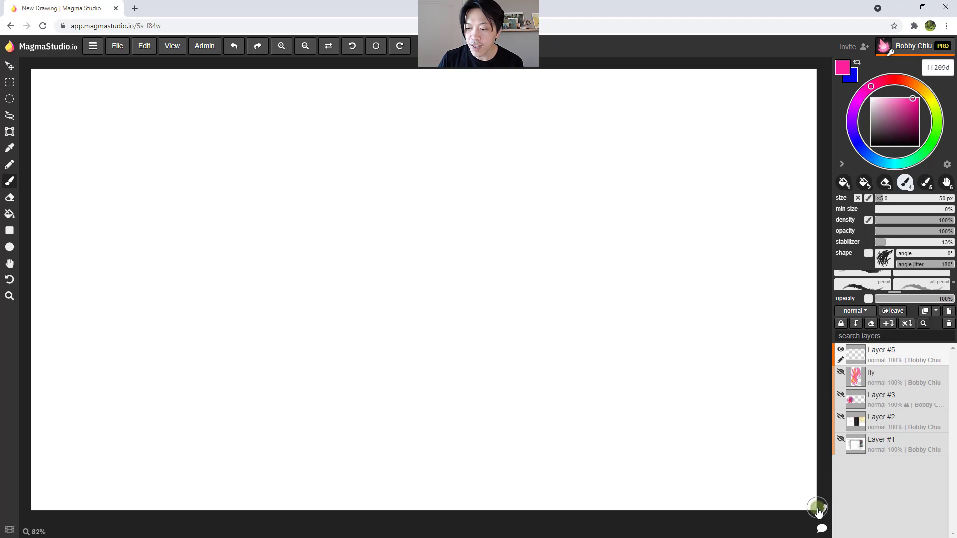
Start a voice call in the drawing and cancel it.
{"action": "left_click", "coordinate": [821, 510]}
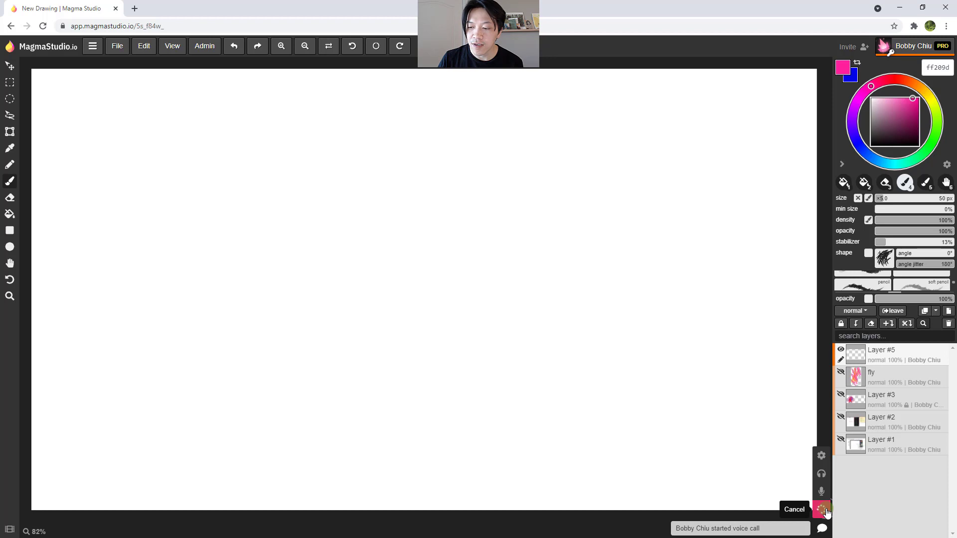
{"action": "left_click", "coordinate": [823, 510]}
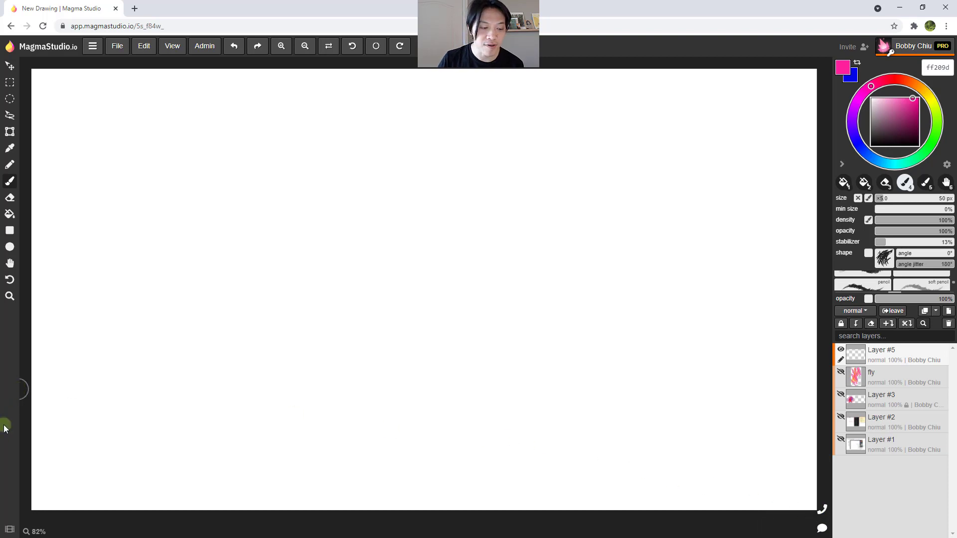
Open the drawing settings, set a generated password for the drawing and change it to a new one.
{"action": "left_click", "coordinate": [117, 46]}
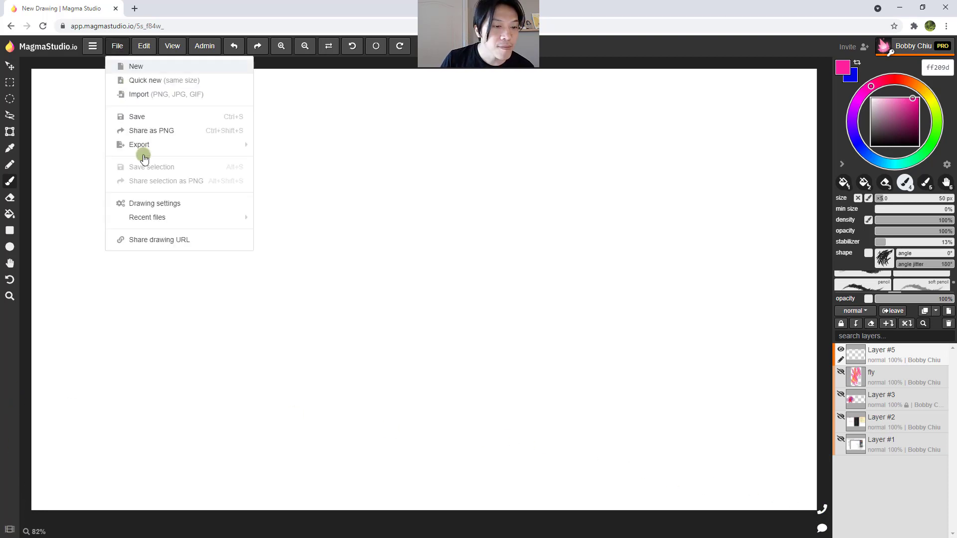
{"action": "left_click", "coordinate": [154, 204]}
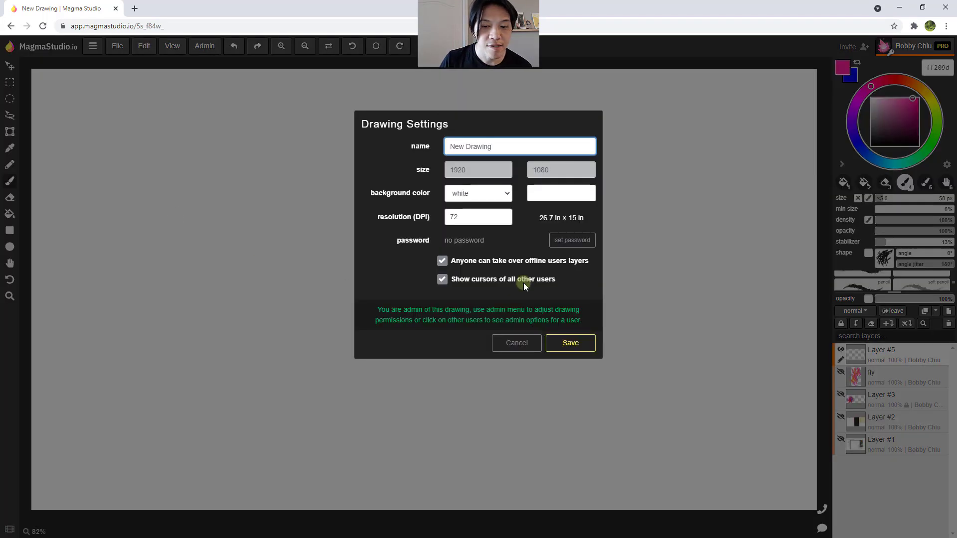
{"action": "left_click", "coordinate": [567, 241]}
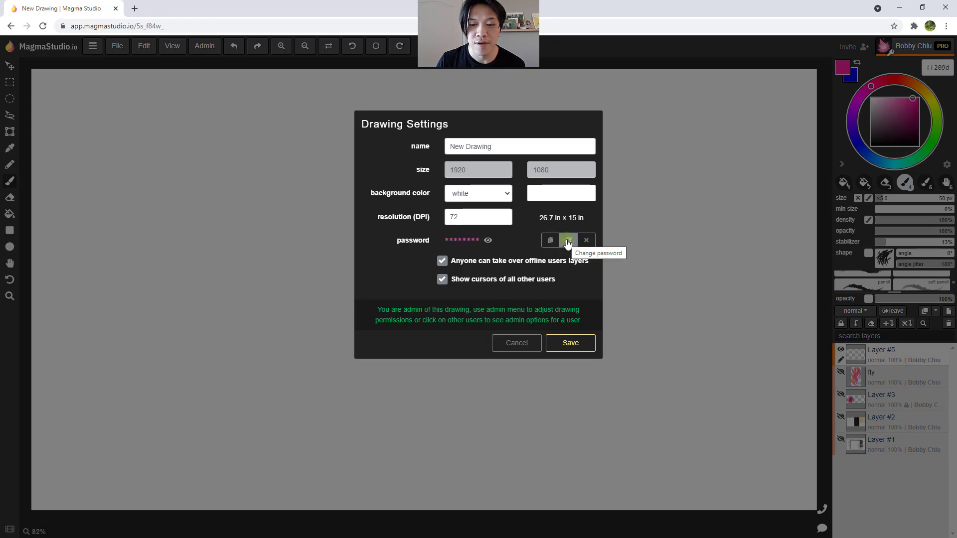
{"action": "left_click", "coordinate": [568, 242]}
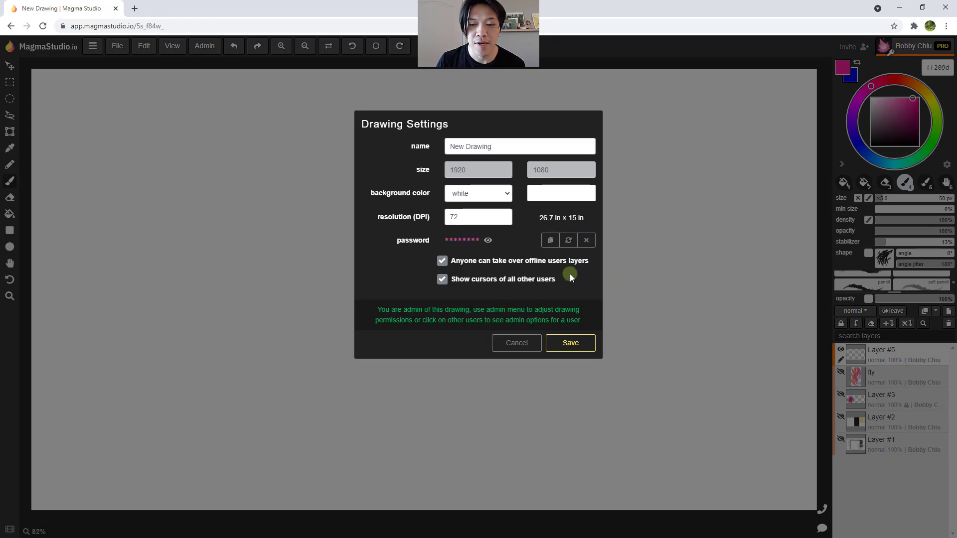
Turn the option to show cursors of all other users off and back on, and cancel the drawing settings.
{"action": "left_click", "coordinate": [441, 279]}
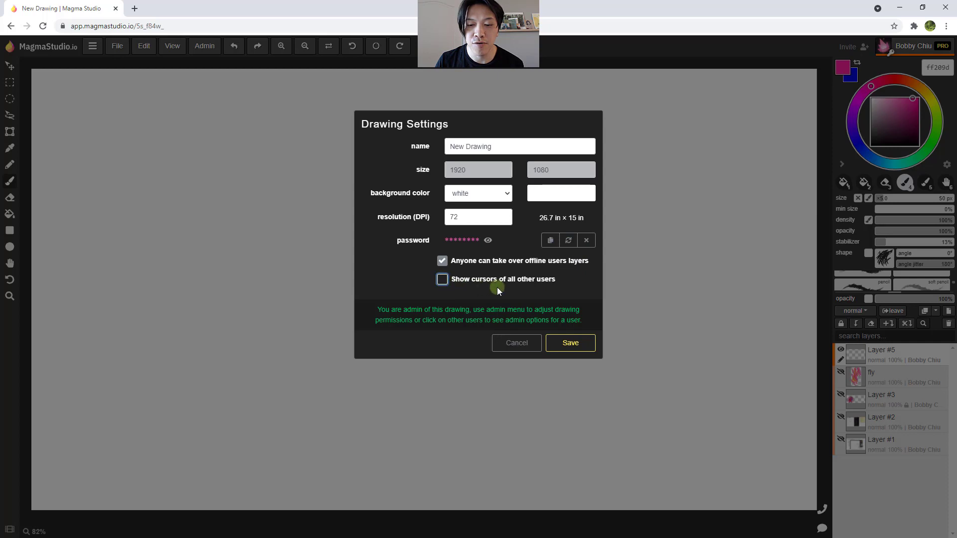
{"action": "left_click", "coordinate": [442, 279]}
{"action": "left_click", "coordinate": [513, 286]}
{"action": "left_click", "coordinate": [528, 345]}
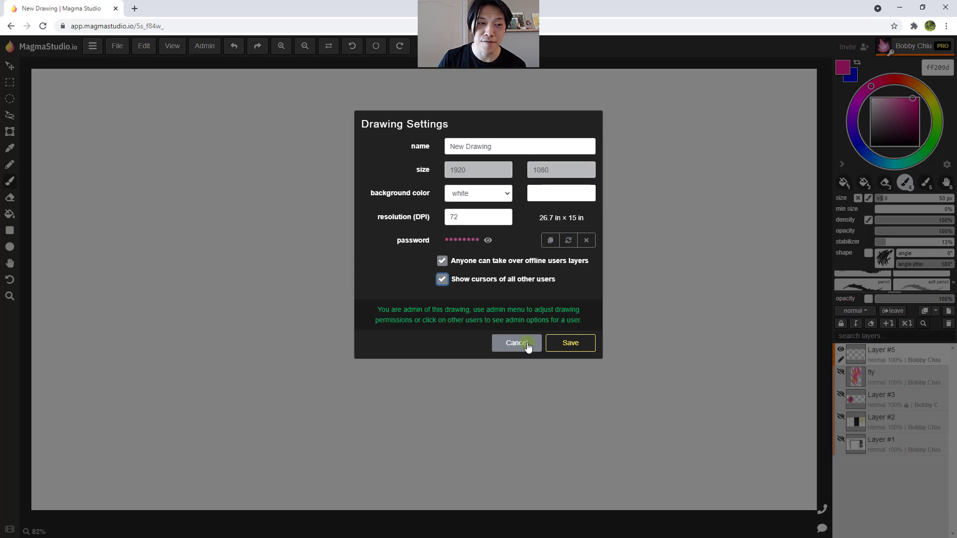
{"action": "left_click", "coordinate": [527, 346]}
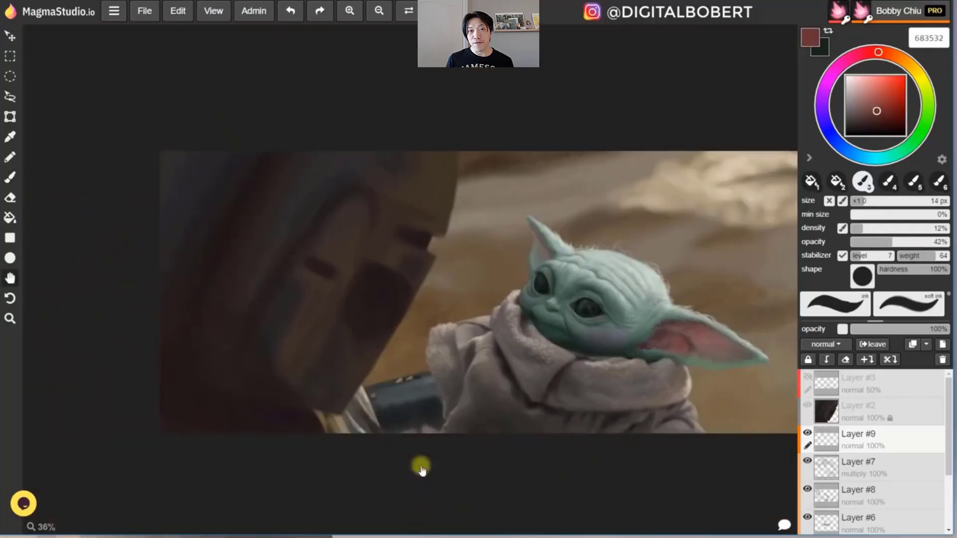
{"action": "left_click", "coordinate": [408, 406], "text": "alt"}
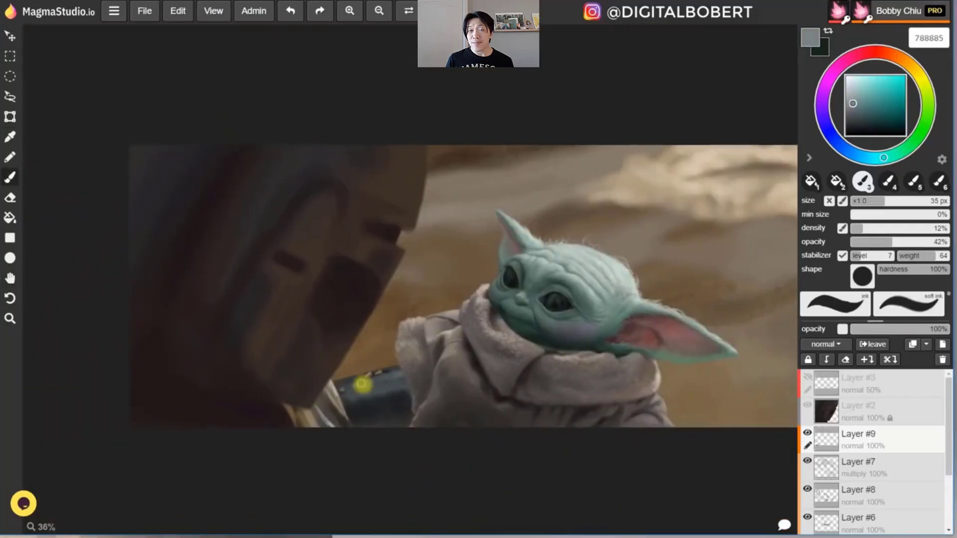